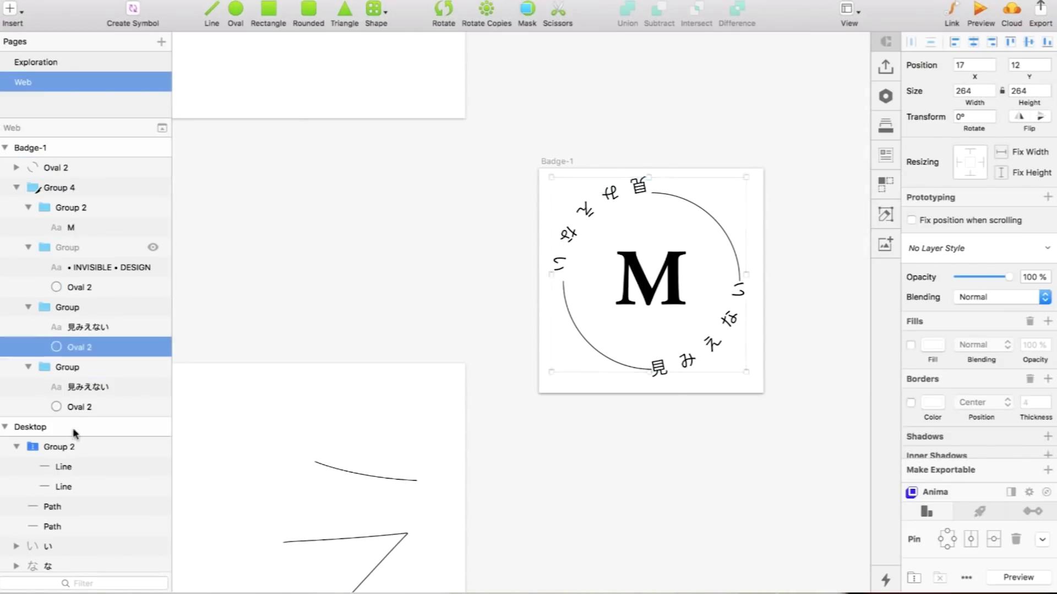
# - Inspect Badge-1's curved 見みえない text layers and the group holding the lower text
pyautogui.click(94, 327)
pyautogui.click(98, 387)
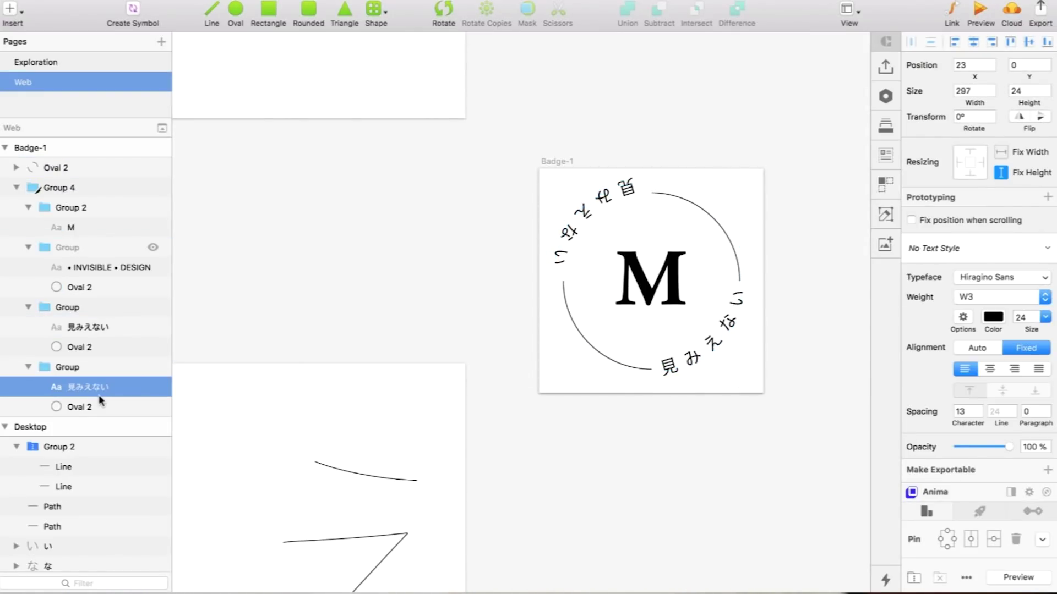
pyautogui.click(55, 168)
pyautogui.click(102, 307)
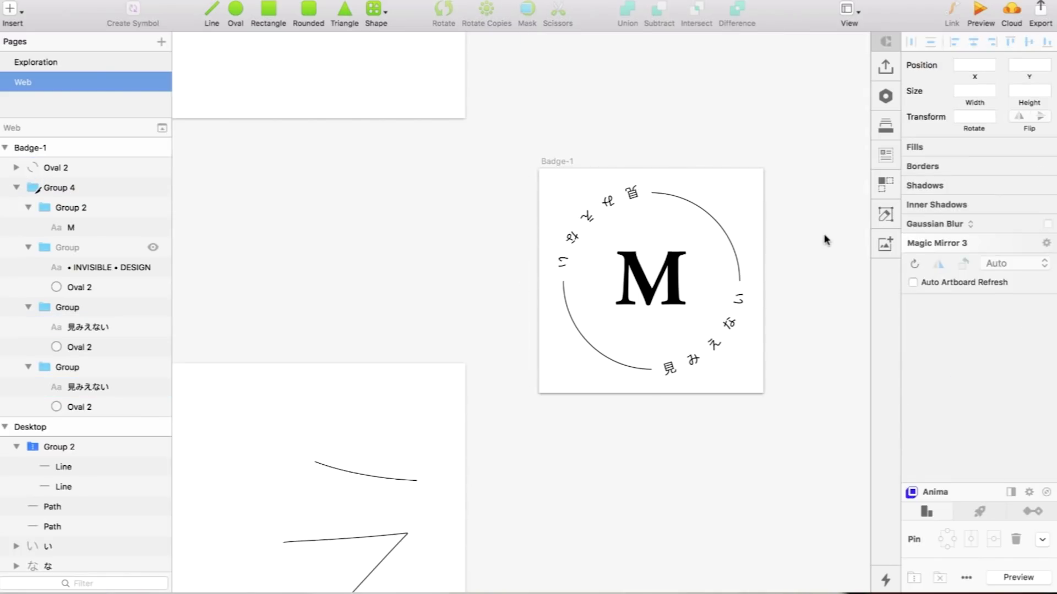
pyautogui.click(634, 203)
pyautogui.click(103, 308)
# - Check the lower text's circle path, size and spacing, then select and deselect the curved-text group
pyautogui.click(82, 346)
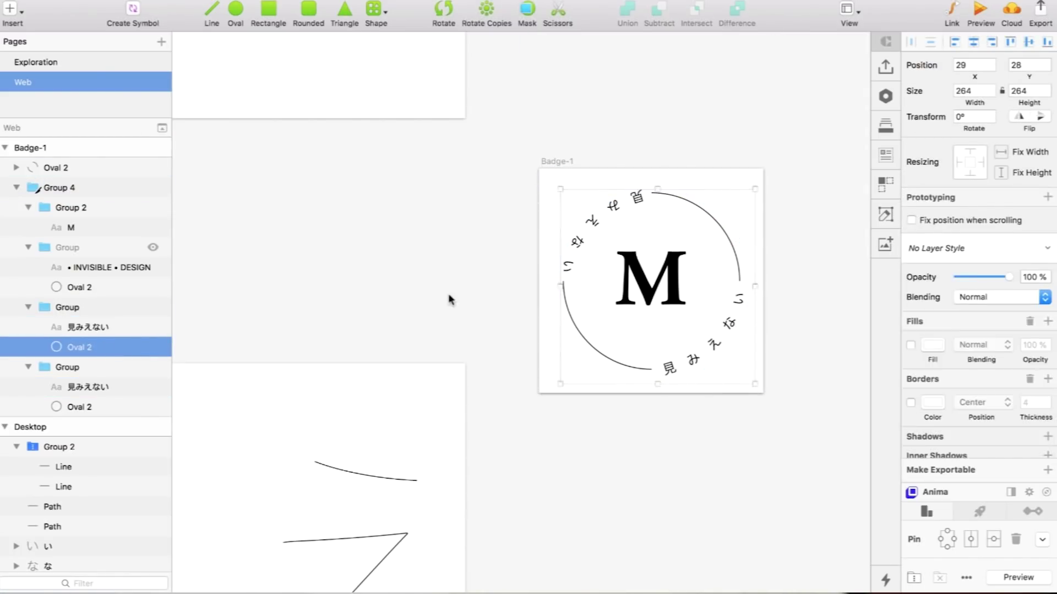
pyautogui.click(89, 306)
pyautogui.click(82, 347)
pyautogui.click(102, 327)
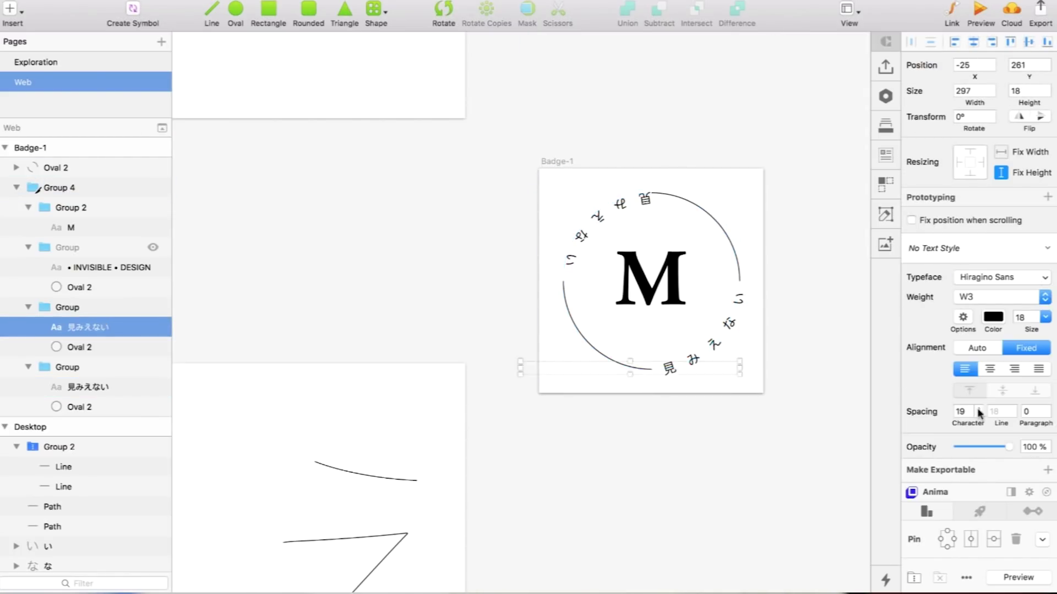
pyautogui.click(28, 307)
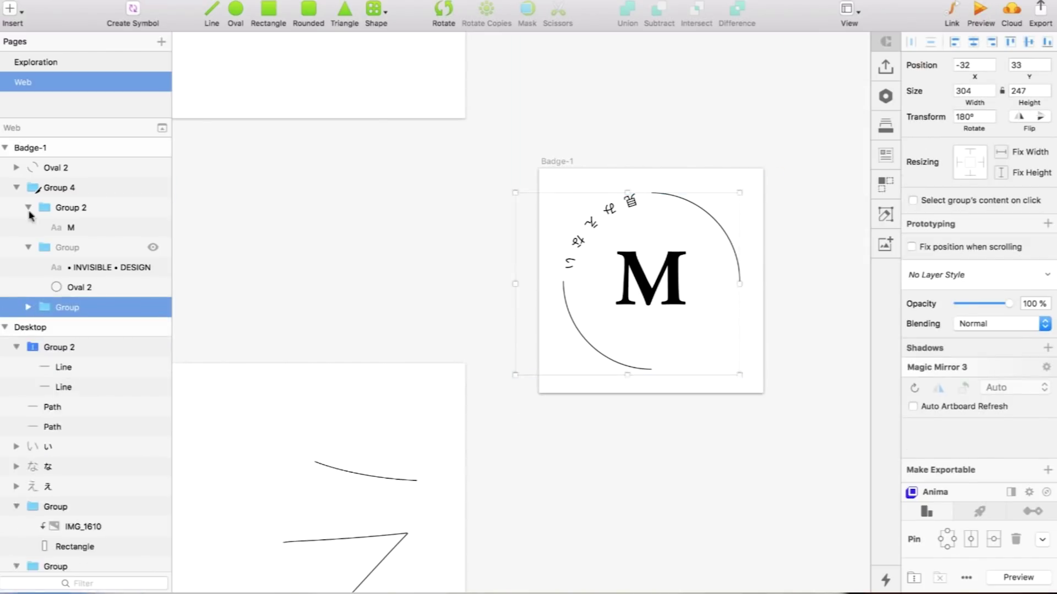
pyautogui.click(28, 247)
pyautogui.click(64, 267)
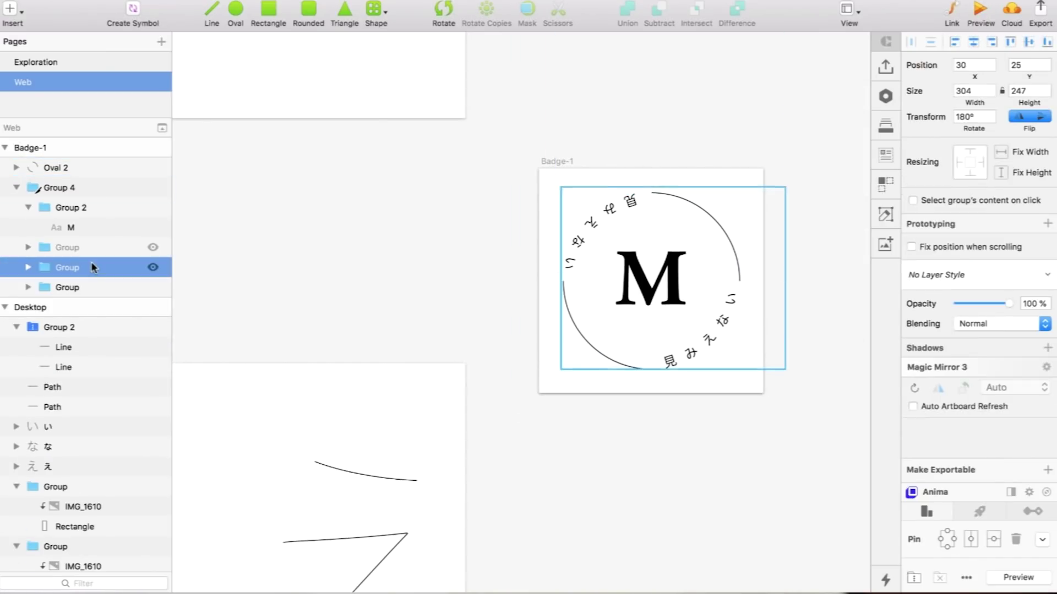
pyautogui.keyDown('super'); pyautogui.click(82, 269); pyautogui.keyUp('super')
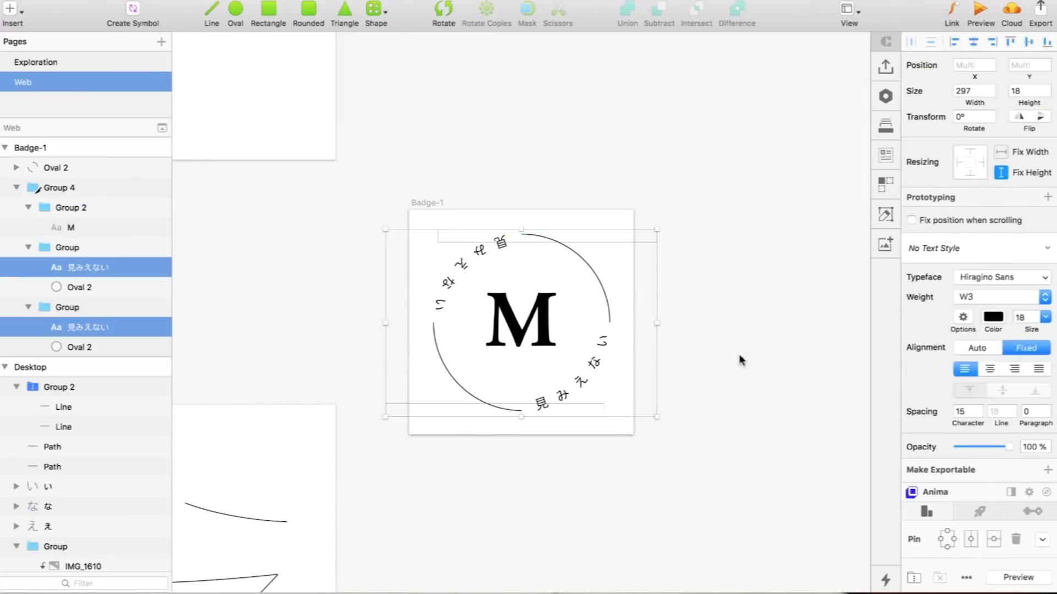
# - Open the text's font-weight list and step between the neighbouring layers
pyautogui.click(990, 301)
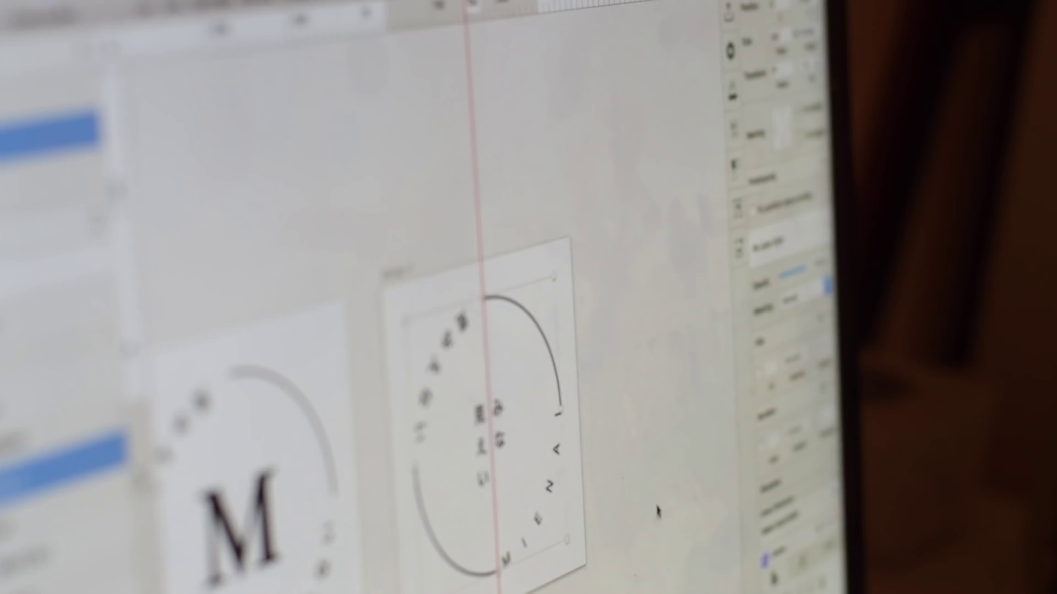
pyautogui.press('Up')
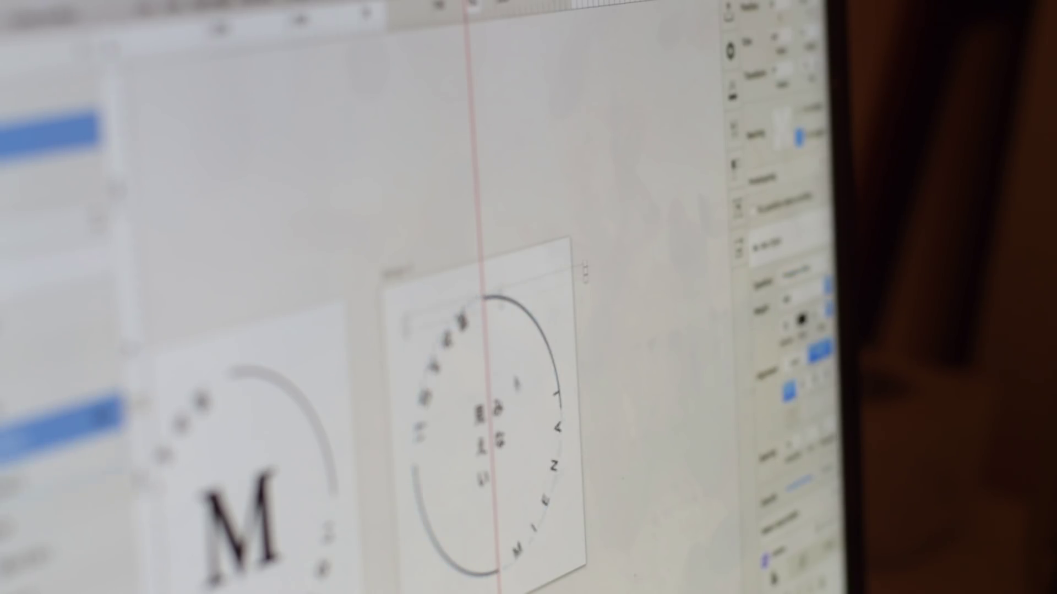
pyautogui.press('Down')
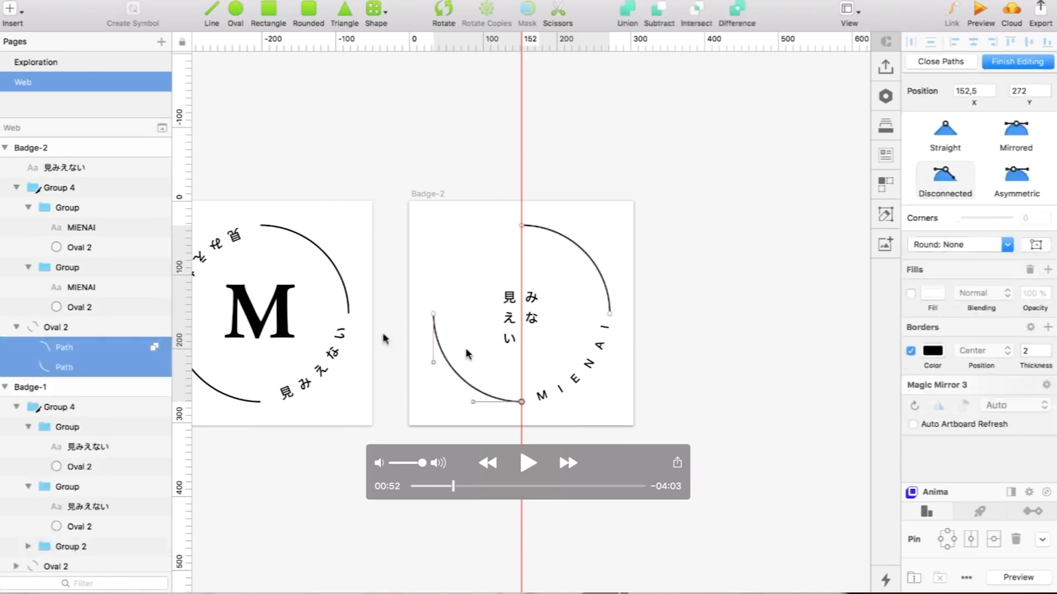
# - Step the tutorial video back a second and pause and resume it to follow along
pyautogui.press('Left')
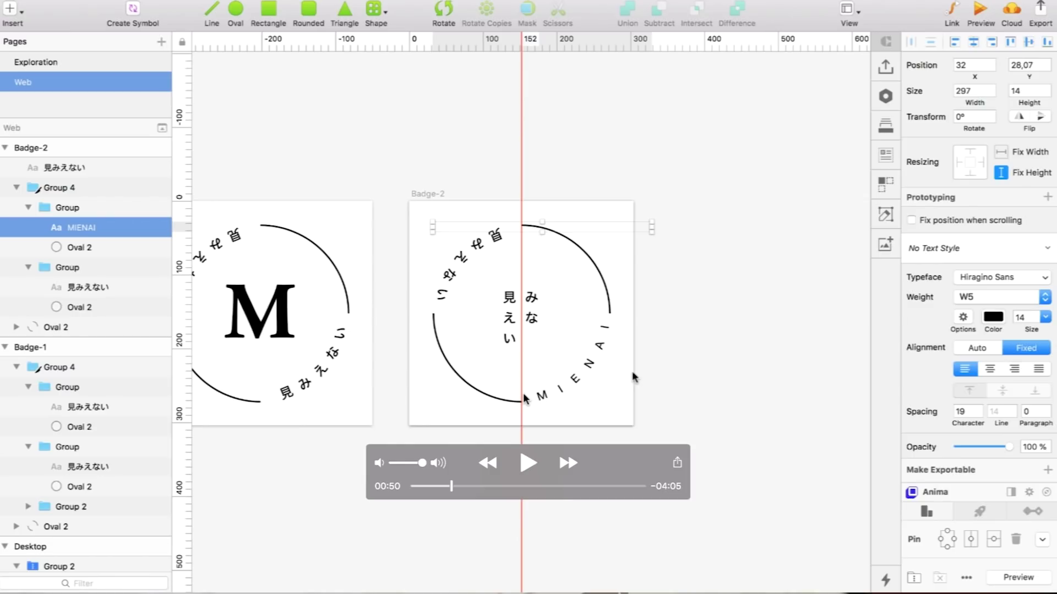
pyautogui.press('space')
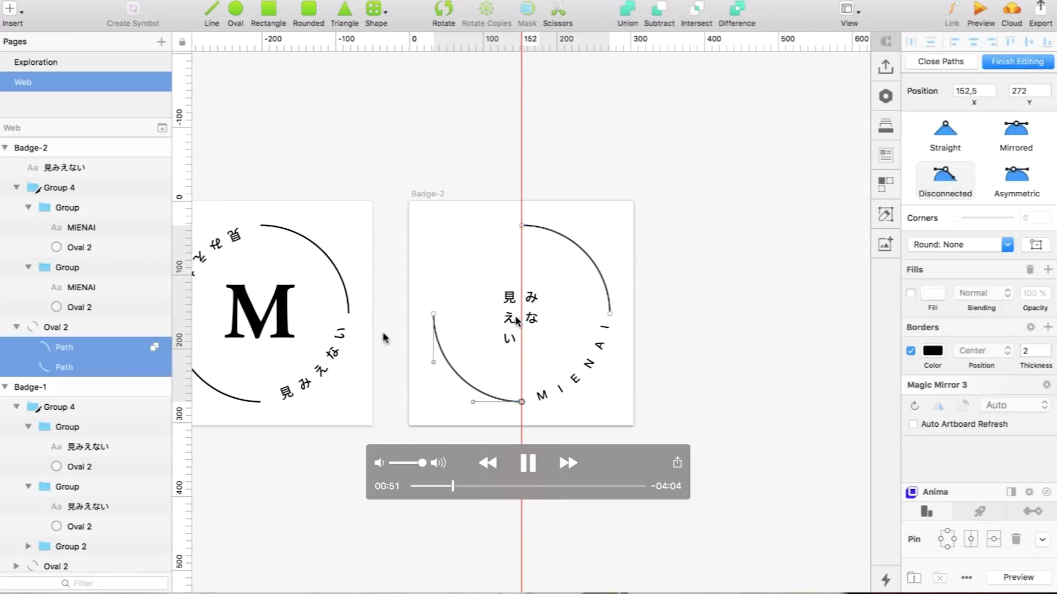
pyautogui.press('space')
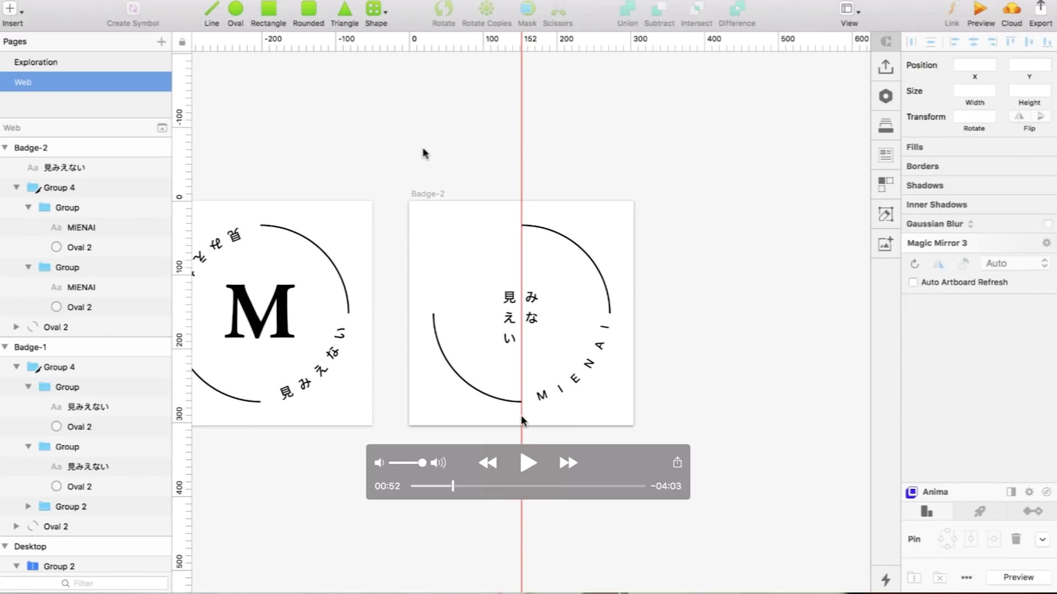
pyautogui.press('space')
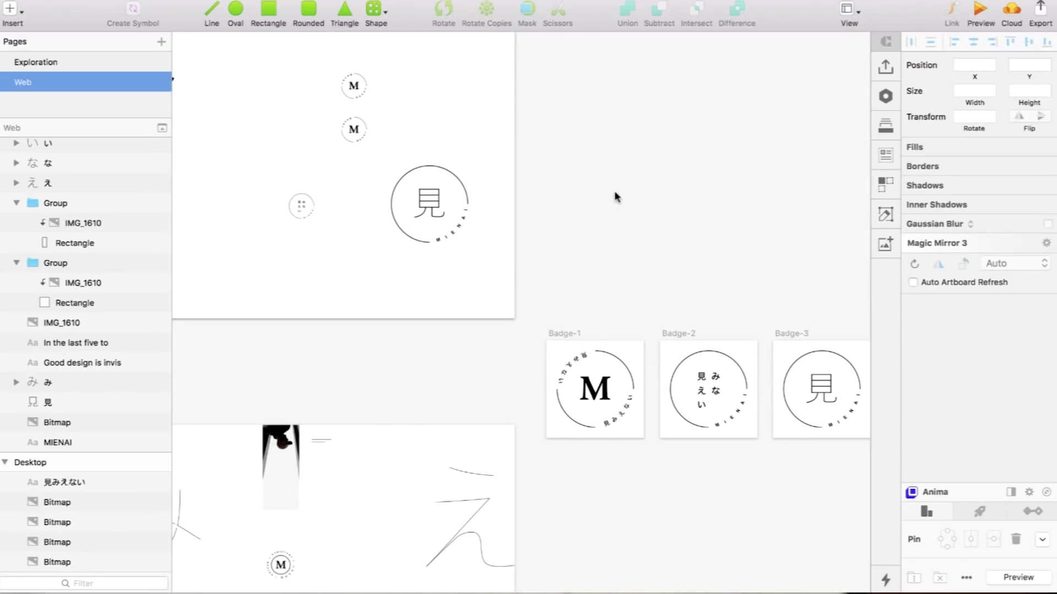
# - Resume the tutorial video and follow the Badge-4 and Badge-5 text arrangements
pyautogui.moveTo(749, 388)
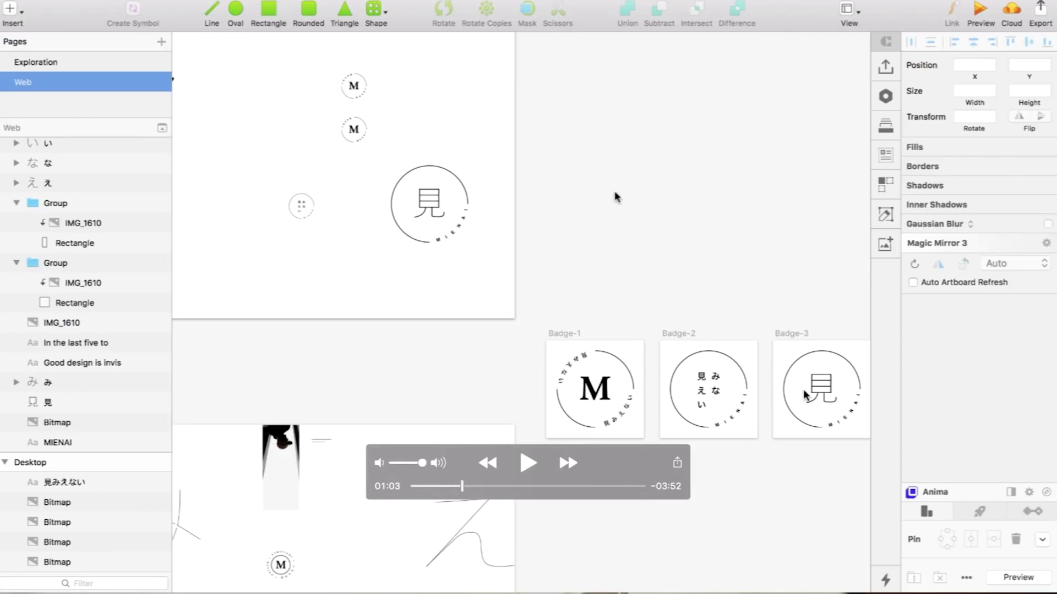
pyautogui.press('space')
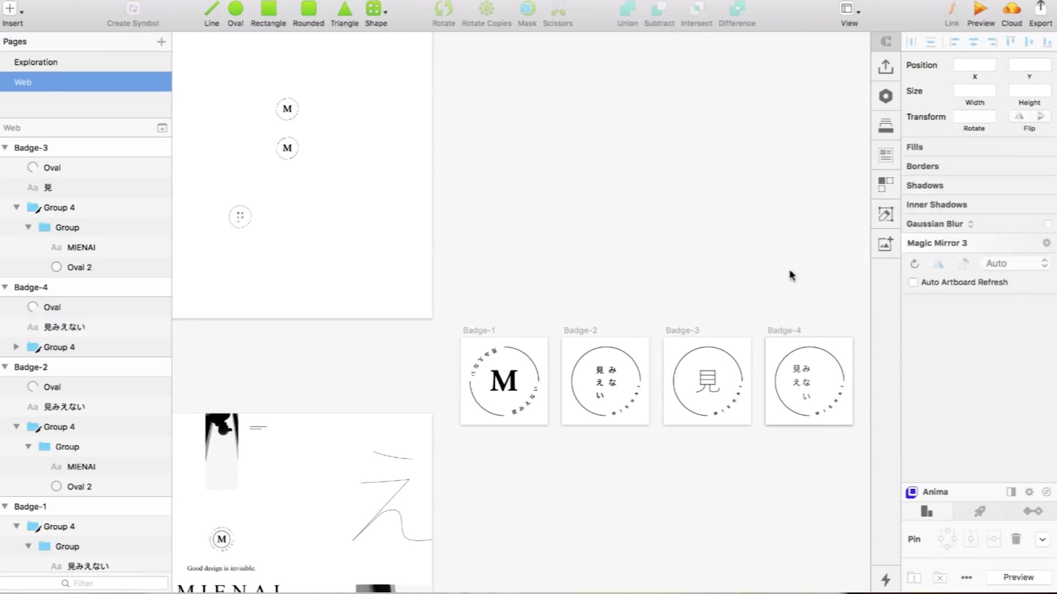
pyautogui.moveTo(791, 278)
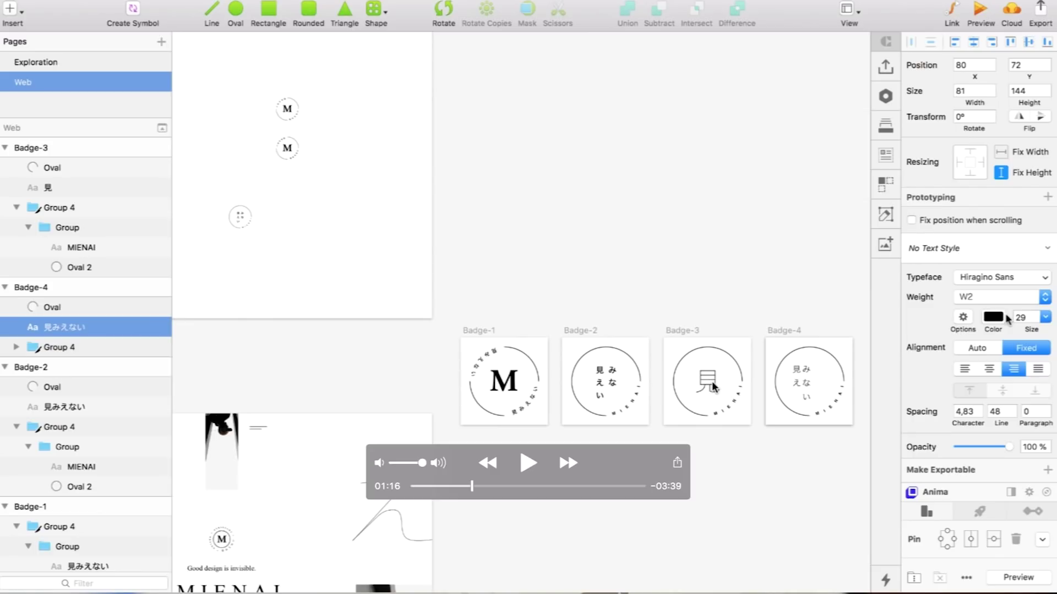
pyautogui.moveTo(599, 355)
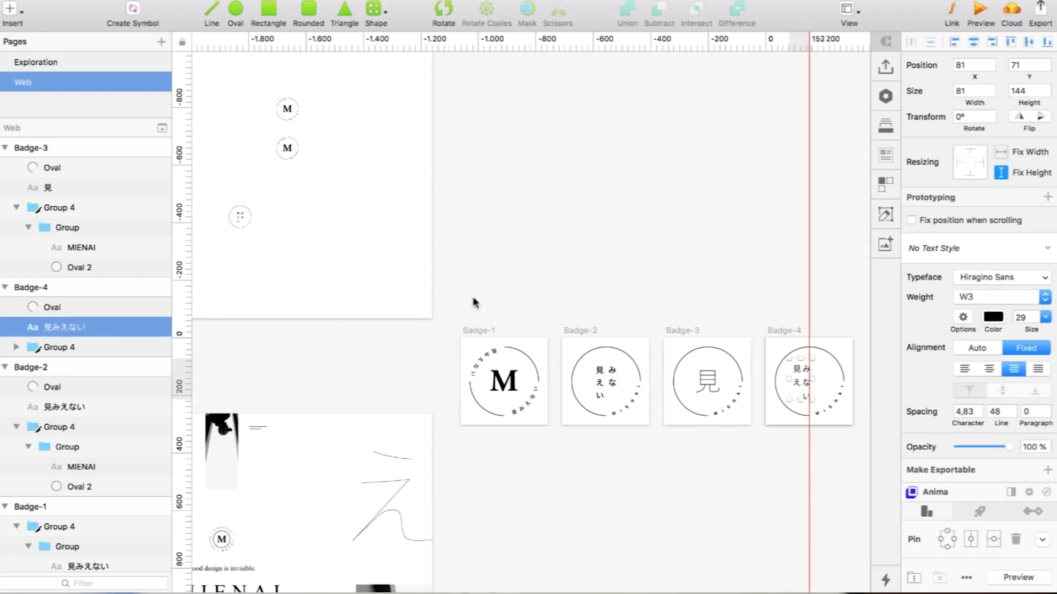
pyautogui.moveTo(657, 292)
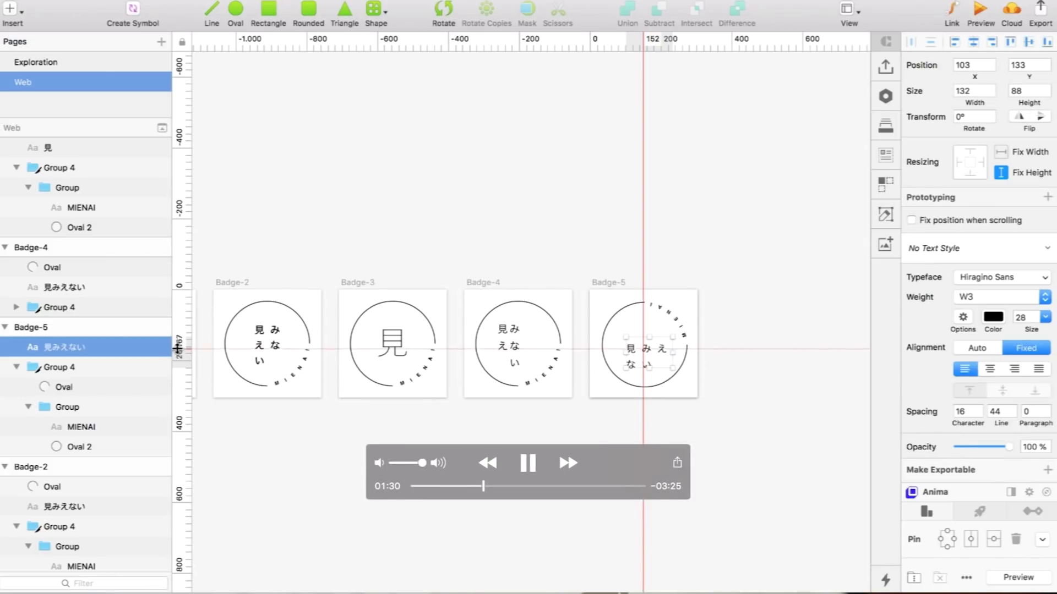
# - Pause and resume the tutorial video, then zoom in on the Badge-1 artboard
pyautogui.press('space')
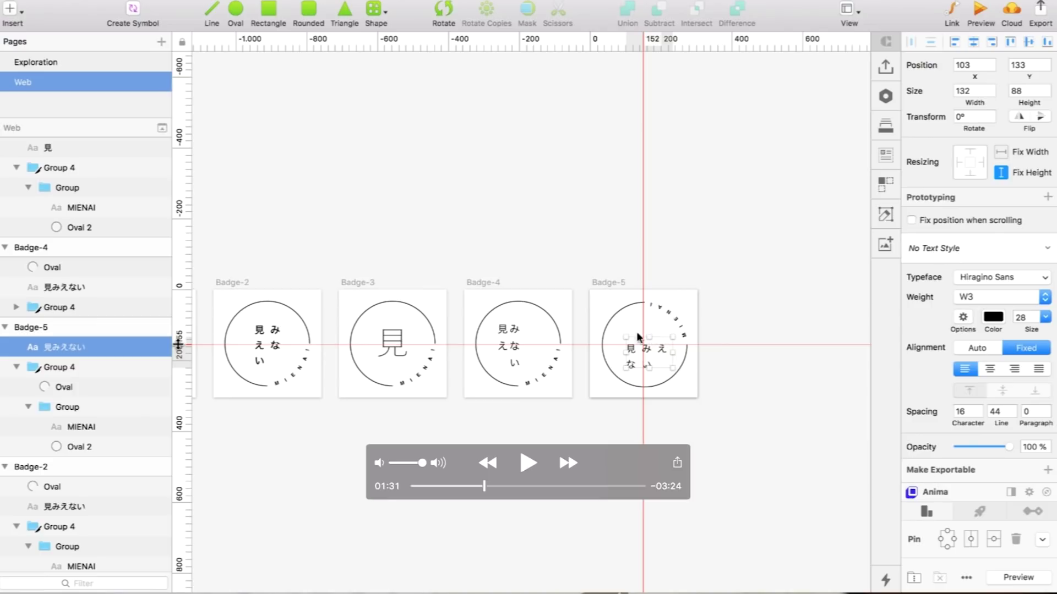
pyautogui.press('space')
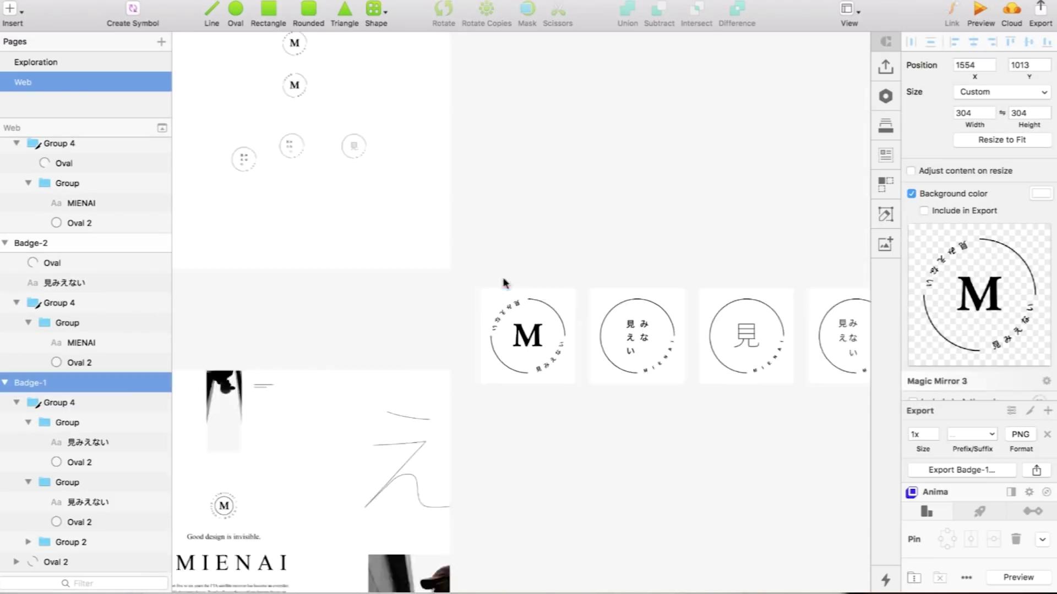
pyautogui.press('super+2')
# - Select the badge's text layers and resize the headline text box to 420 × 96
pyautogui.click(576, 240)
pyautogui.click(114, 460)
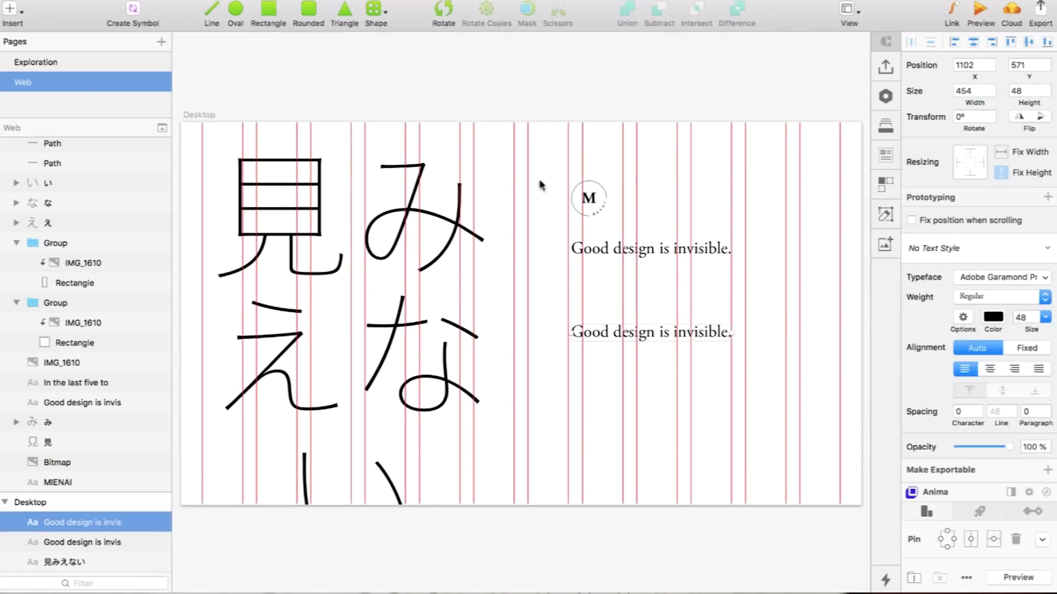
pyautogui.moveTo(754, 336); pyautogui.dragTo(732, 334)
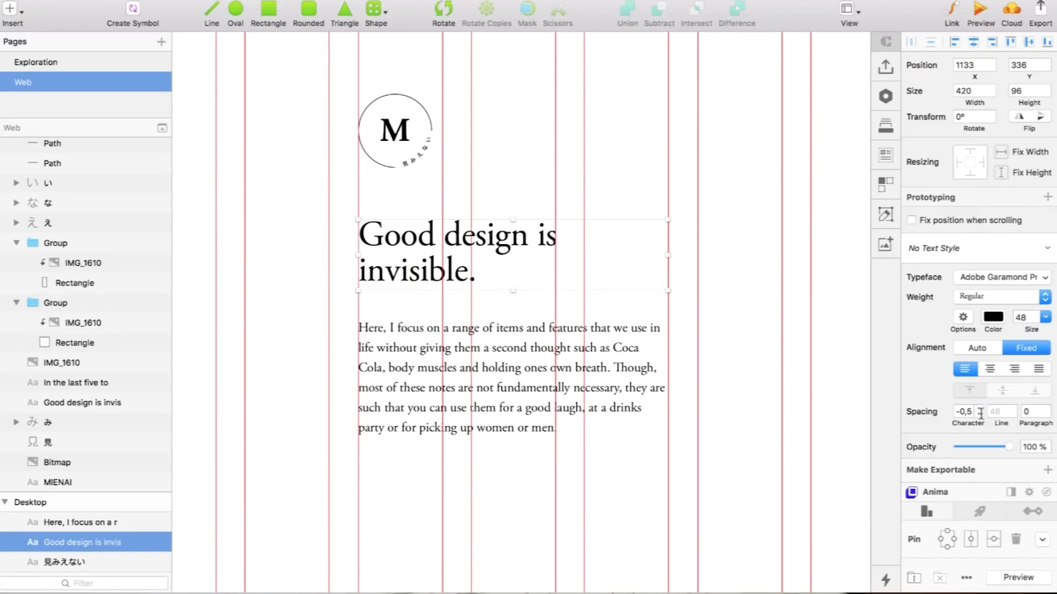
# - Draw a thin 1 px rectangle rule left of the headline and hide the layout grid
pyautogui.press('r')
pyautogui.moveTo(243, 236); pyautogui.dragTo(330, 237)
pyautogui.hotkey('ctrl', 'l')
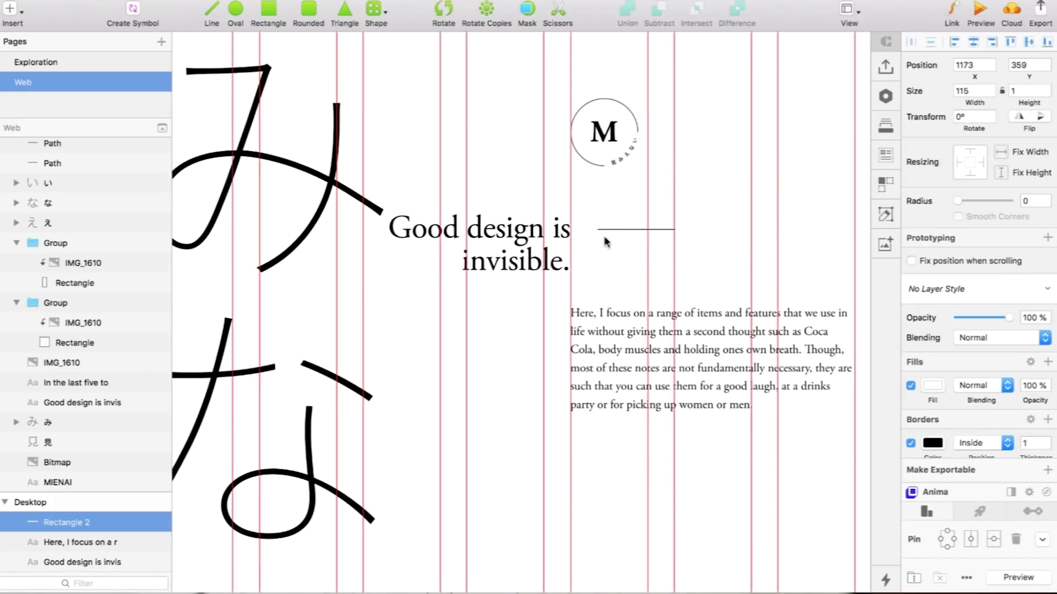
pyautogui.moveTo(603, 236); pyautogui.dragTo(598, 229)
pyautogui.click(758, 265)
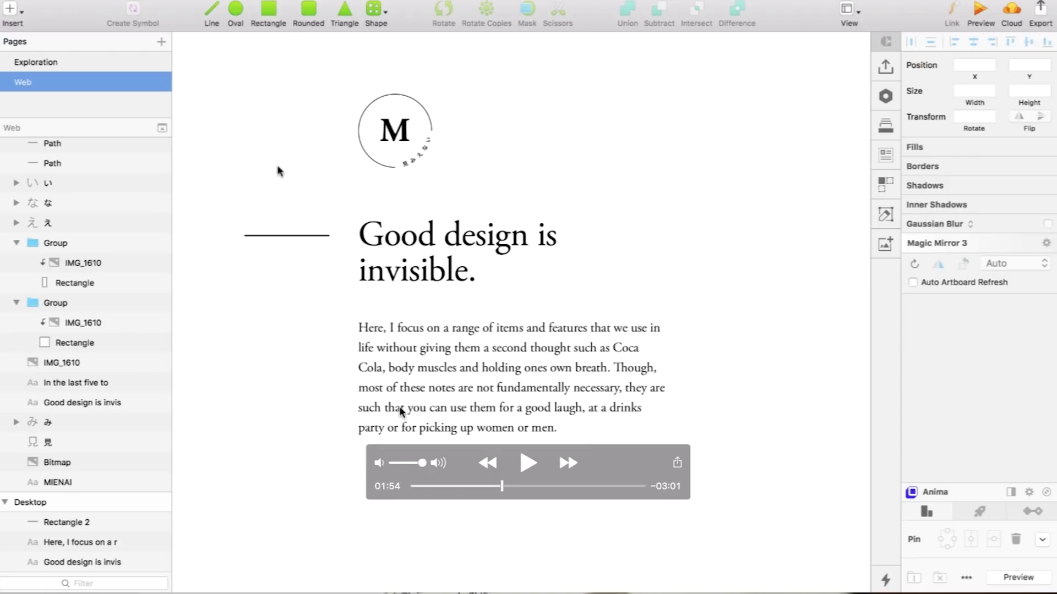
pyautogui.press('Left')
pyautogui.press('Right')
pyautogui.press('Right')
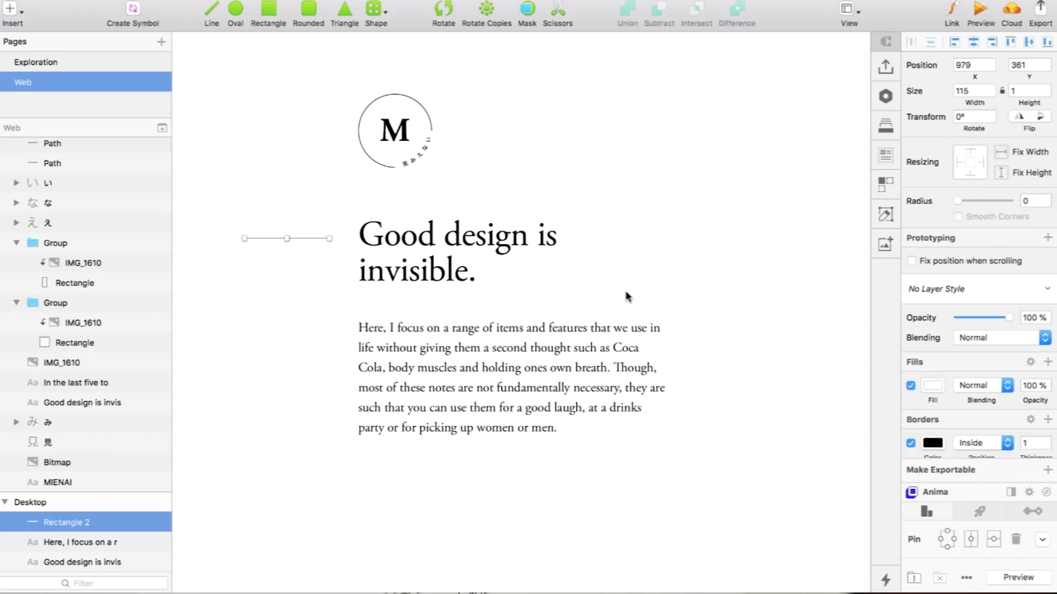
pyautogui.moveTo(288, 357)
pyautogui.moveTo(208, 340)
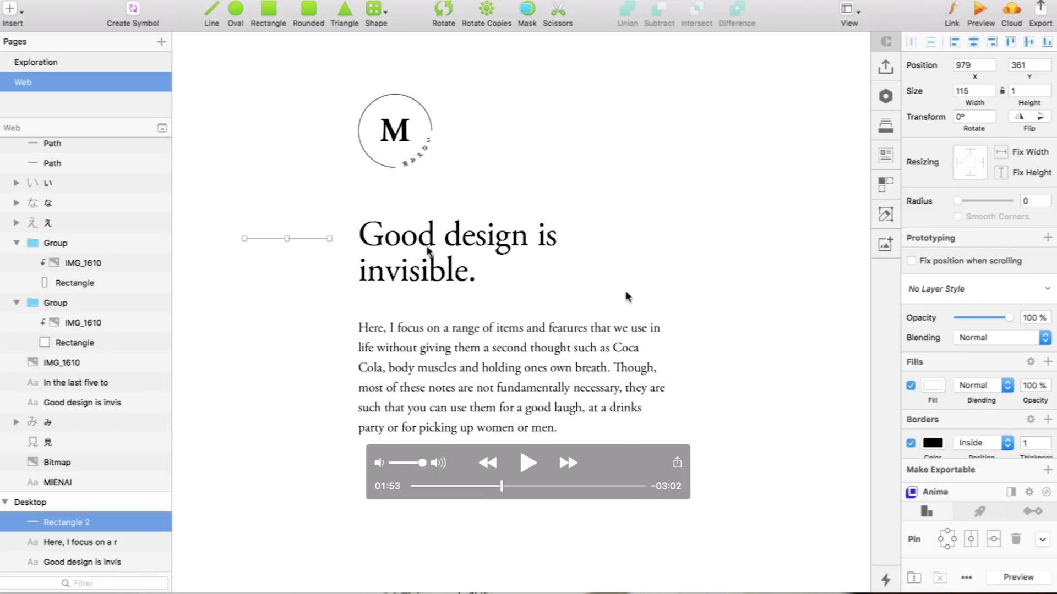
pyautogui.press('space')
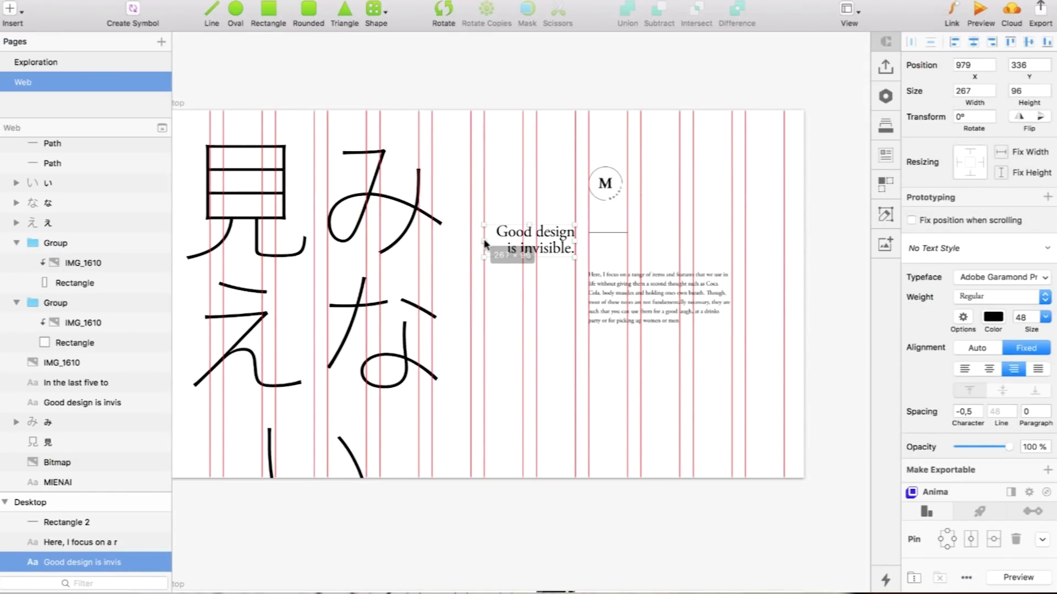
# - Step the paused tutorial video back to review the right-aligned headline layout
pyautogui.moveTo(565, 286)
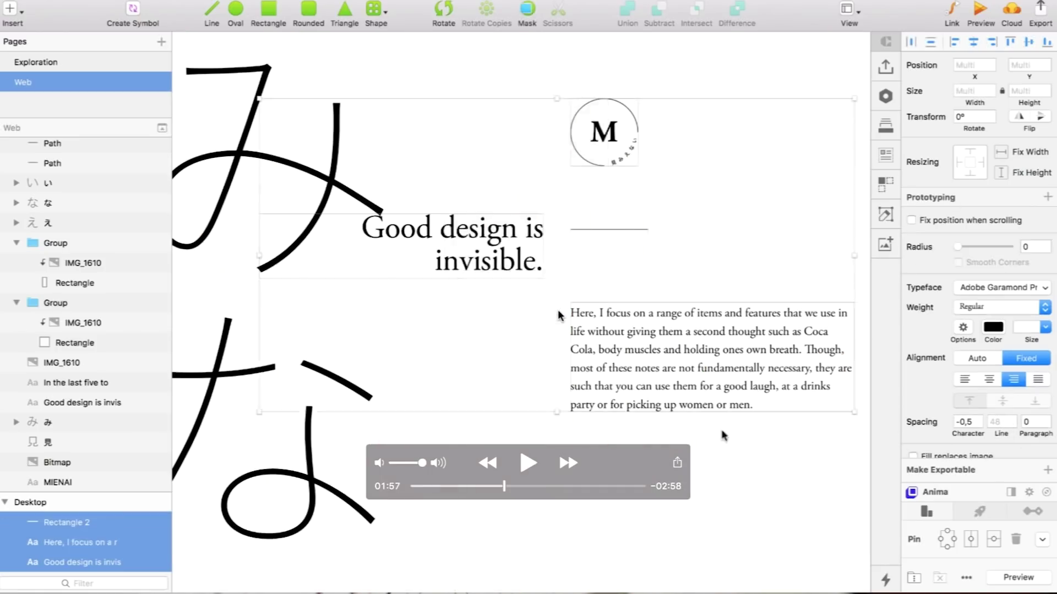
pyautogui.press('Left')
pyautogui.press('Left')
pyautogui.press('Left')
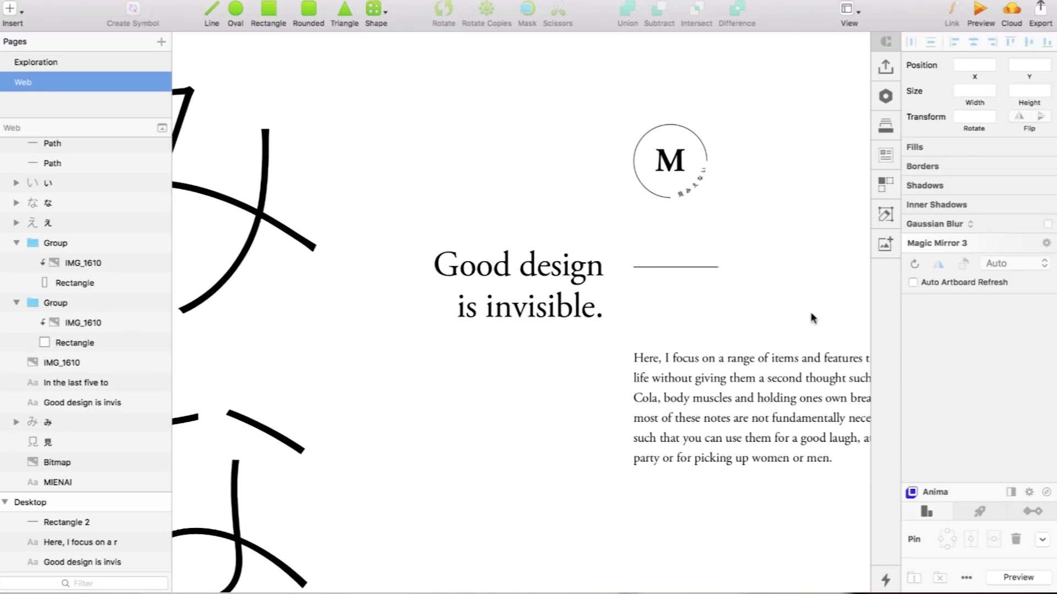
pyautogui.moveTo(708, 378)
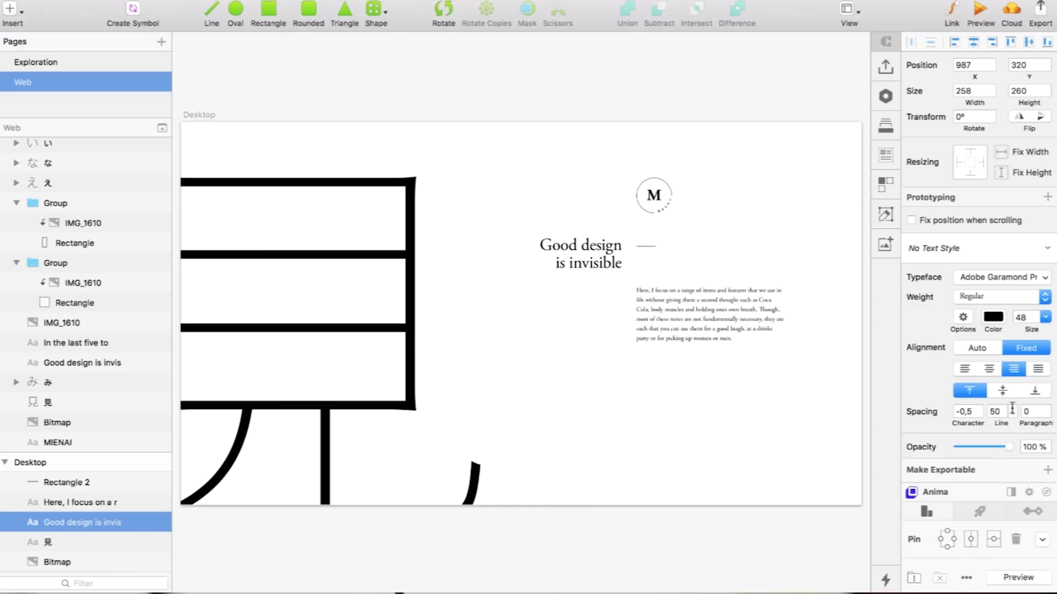
# - Raise the headline's line spacing from 50 to 52
pyautogui.press('Up')
pyautogui.press('Up')
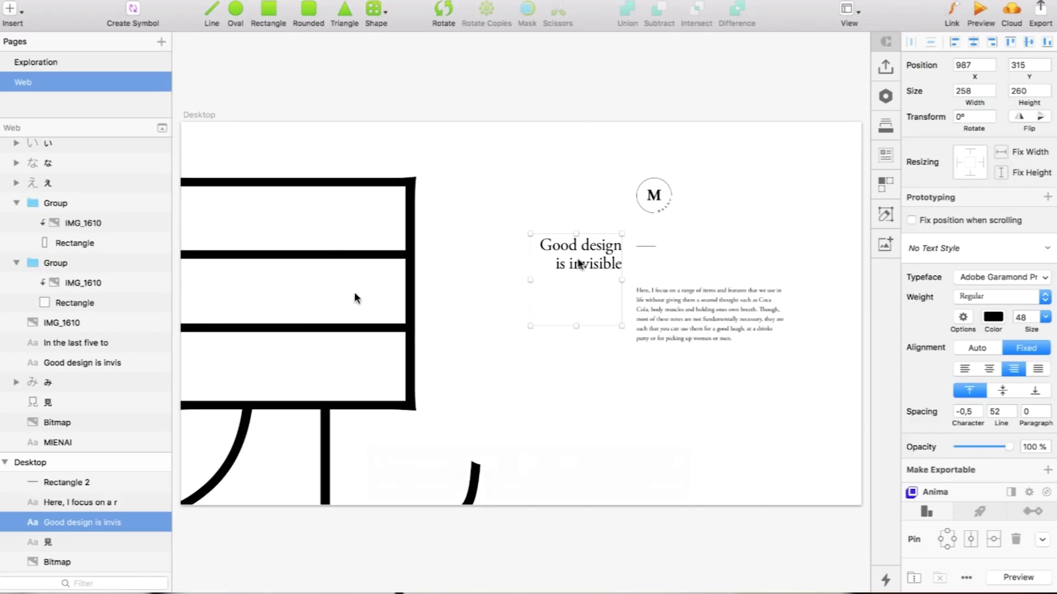
pyautogui.moveTo(217, 226)
# - Follow the tutorial as the body paragraph moves lower on the Desktop artboard
pyautogui.moveTo(579, 264)
pyautogui.moveTo(709, 307)
pyautogui.moveTo(645, 293)
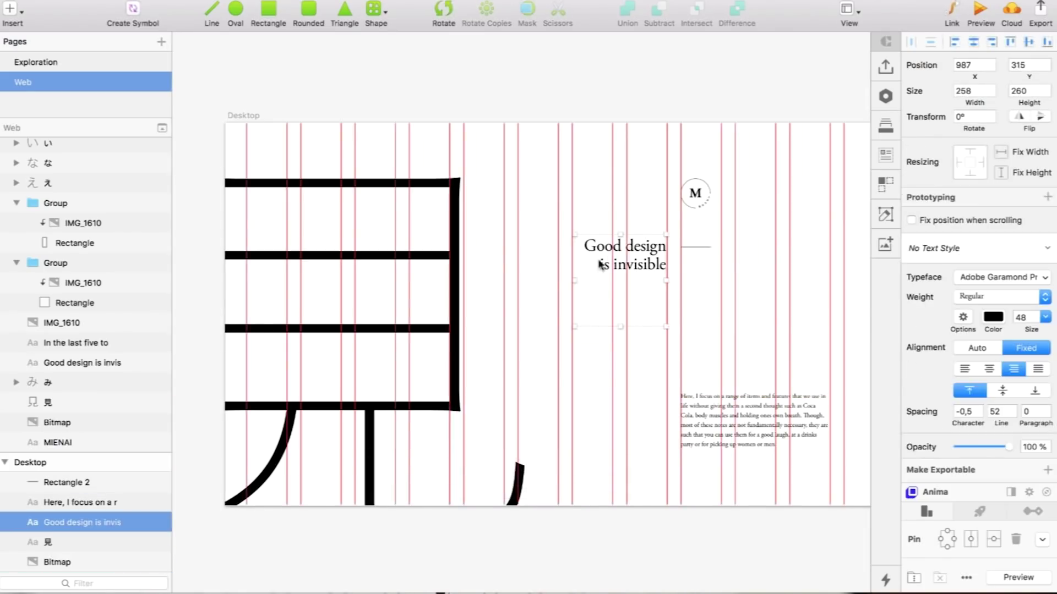
# - Rewind the tutorial video a few seconds and pause it
pyautogui.press('Left')
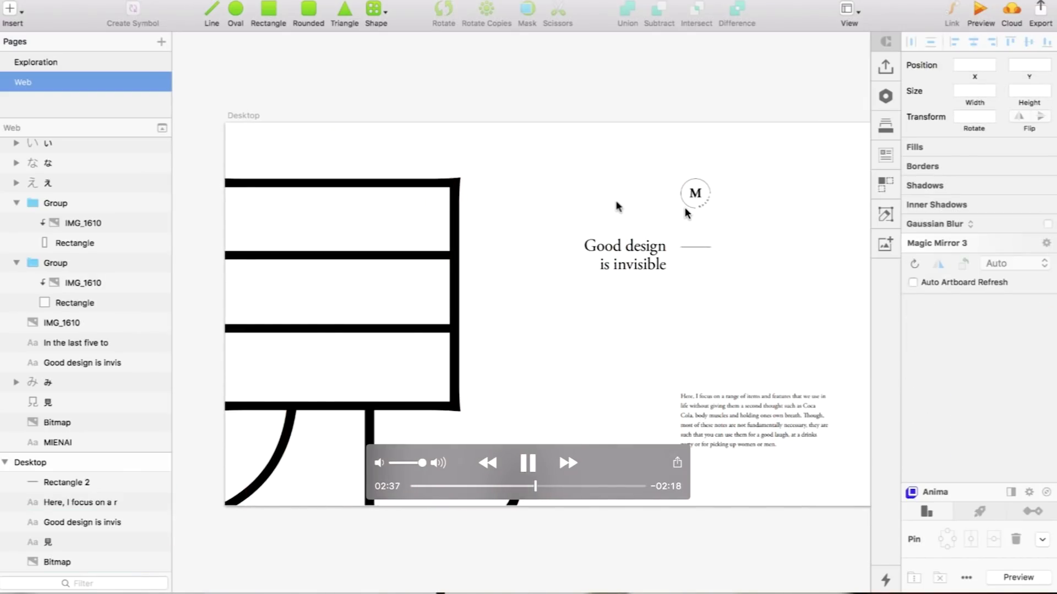
pyautogui.press('Left')
pyautogui.press('space')
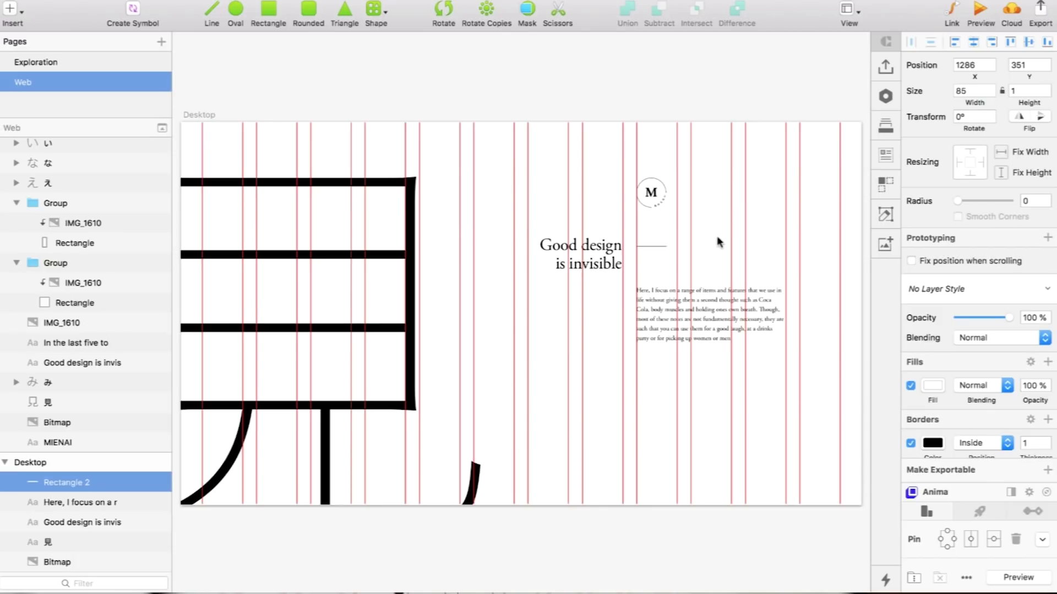
# - Hide the layout grid and select the rule with the headline, then only the Good design headline
pyautogui.hotkey('ctrl', 'l')
pyautogui.hscroll(-2, 716, 242)
pyautogui.moveTo(725, 308); pyautogui.dragTo(732, 408)
pyautogui.keyDown('shift'); pyautogui.click(621, 225); pyautogui.keyUp('shift')
pyautogui.click(627, 259)
# - Toggle the layout grid back, scroll right, then pause and rewind the tutorial video
pyautogui.hotkey('ctrl', 'l')
pyautogui.hotkey('ctrl', 'l')
pyautogui.hscroll(2, 609, 354)
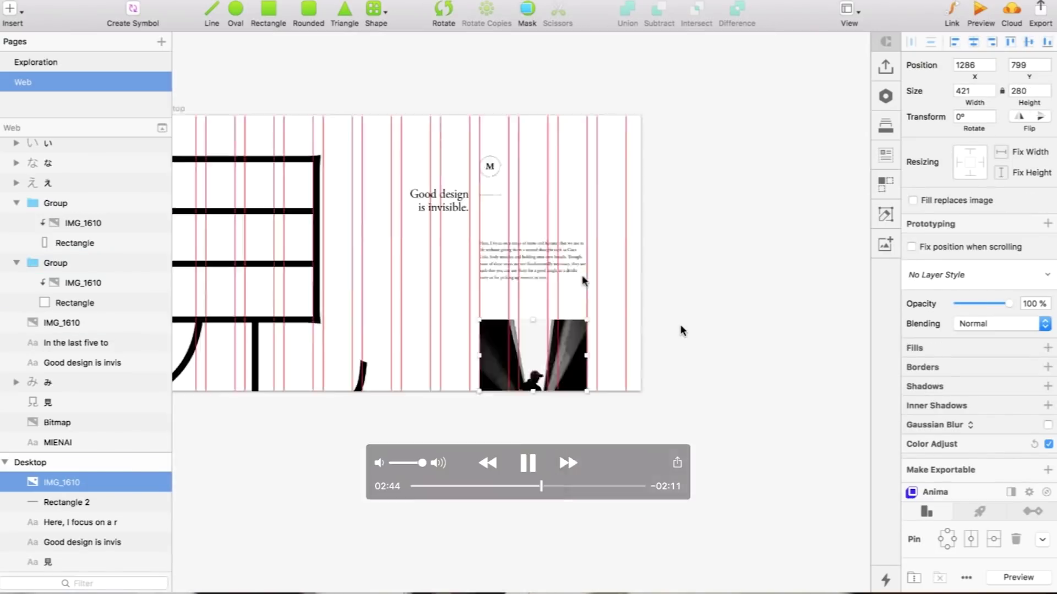
pyautogui.press('space')
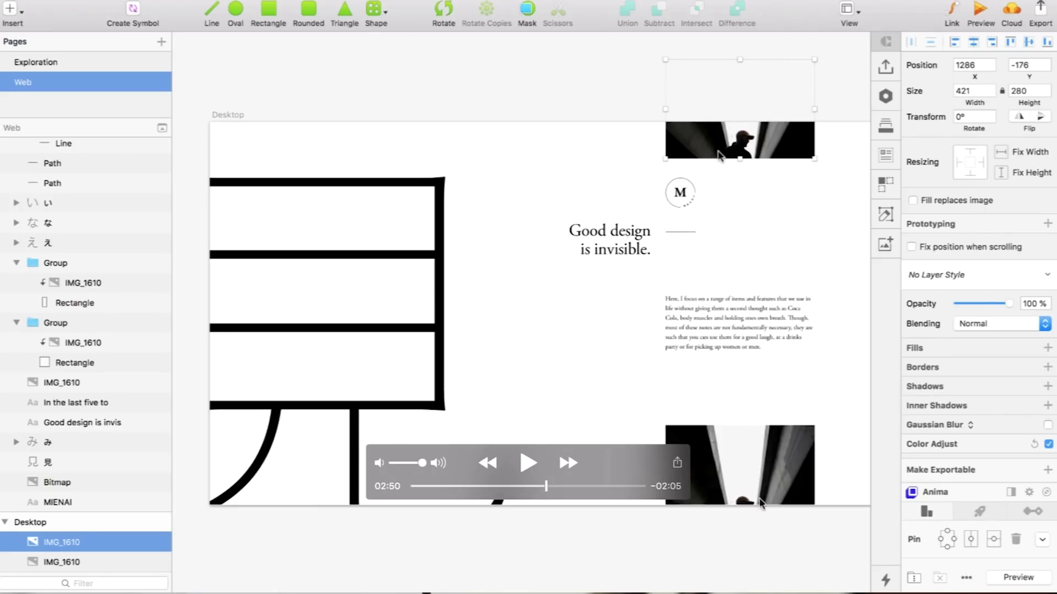
pyautogui.press('Left')
pyautogui.press('Left')
pyautogui.press('Left')
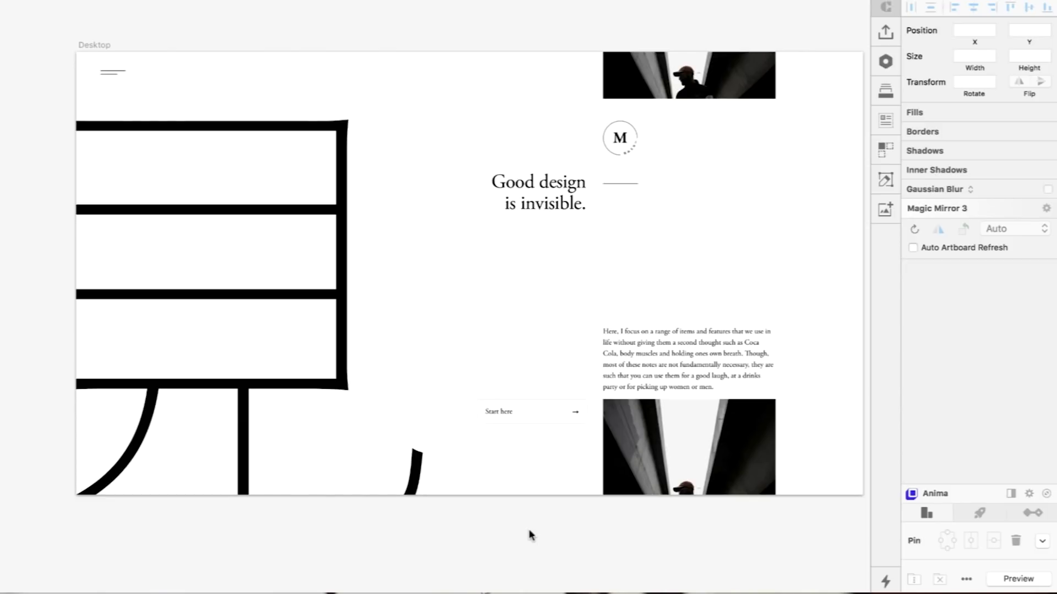
# - Give the START HERE button a white fill, 10% opacity and a 1px inside black border
pyautogui.moveTo(865, 515)
pyautogui.moveTo(637, 193)
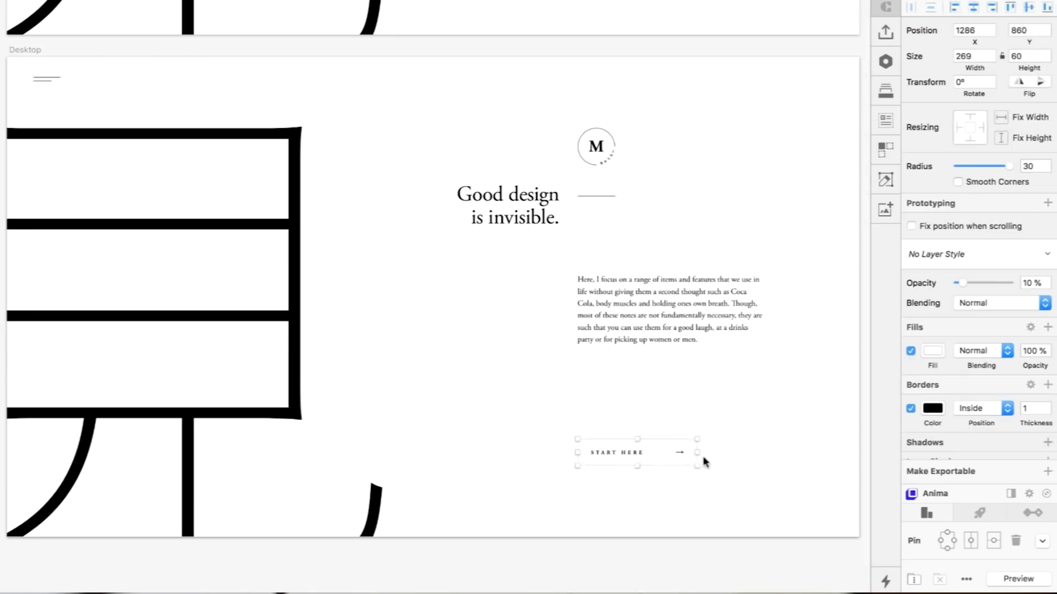
# - Set the START HERE label's line spacing to 24
pyautogui.click(617, 457)
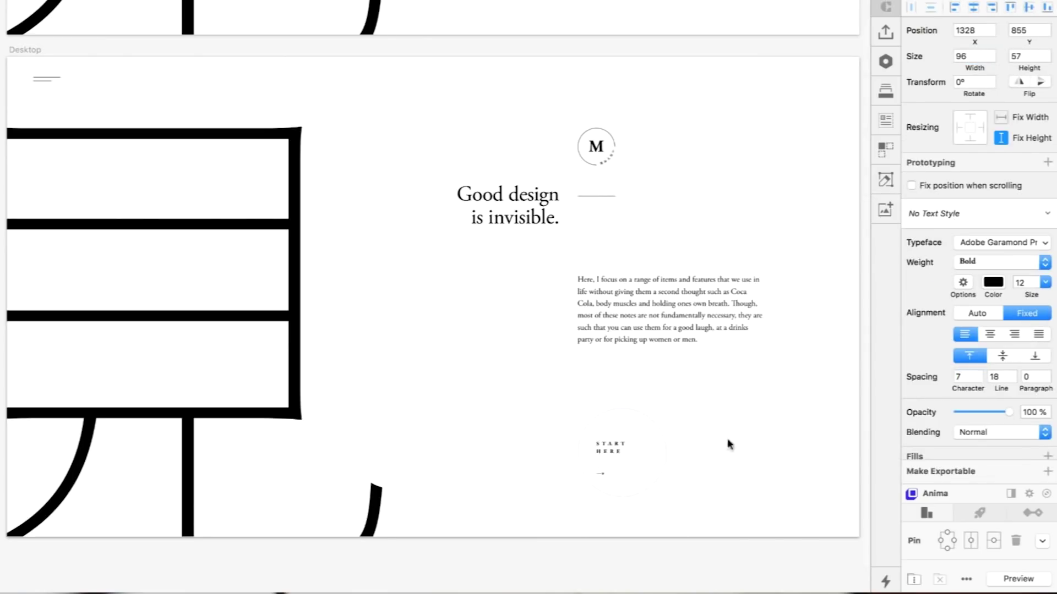
pyautogui.click(1002, 376)
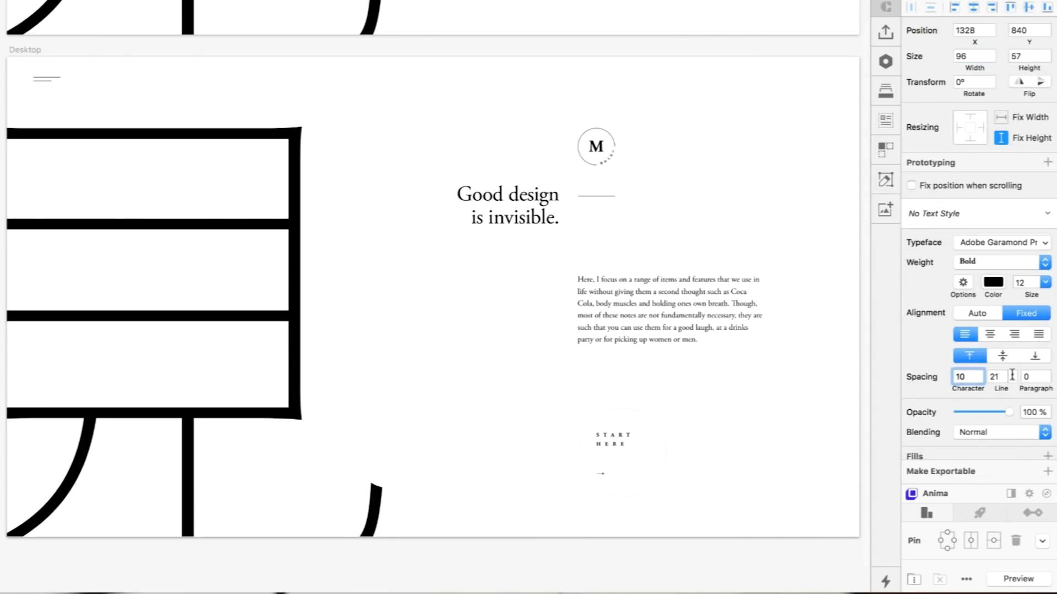
pyautogui.write('24')
pyautogui.click(649, 498)
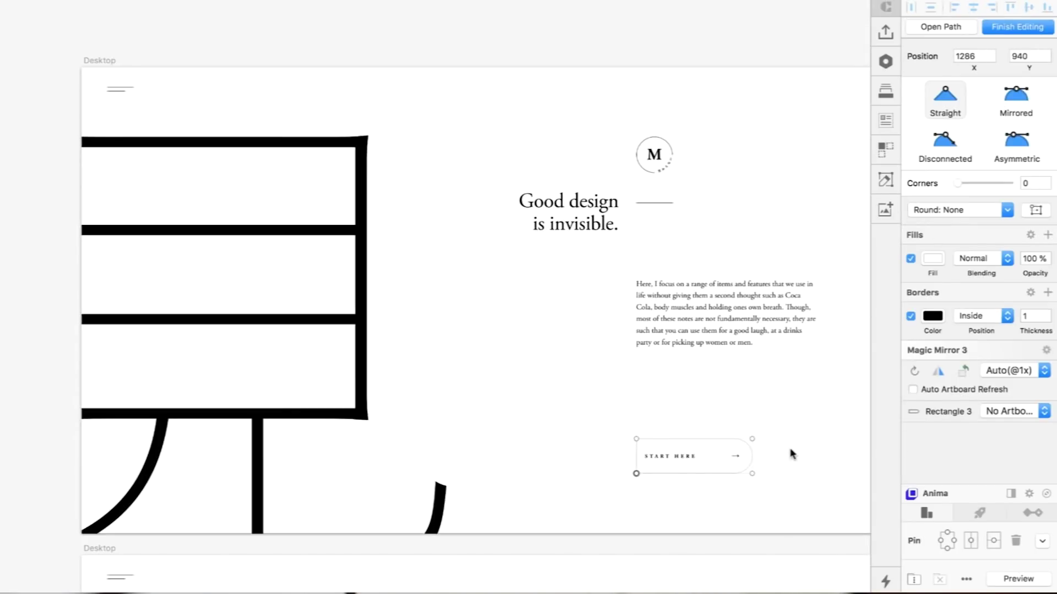
pyautogui.press('Escape')
# - Select the START HERE button to check its styling, then deselect it
pyautogui.click(802, 495)
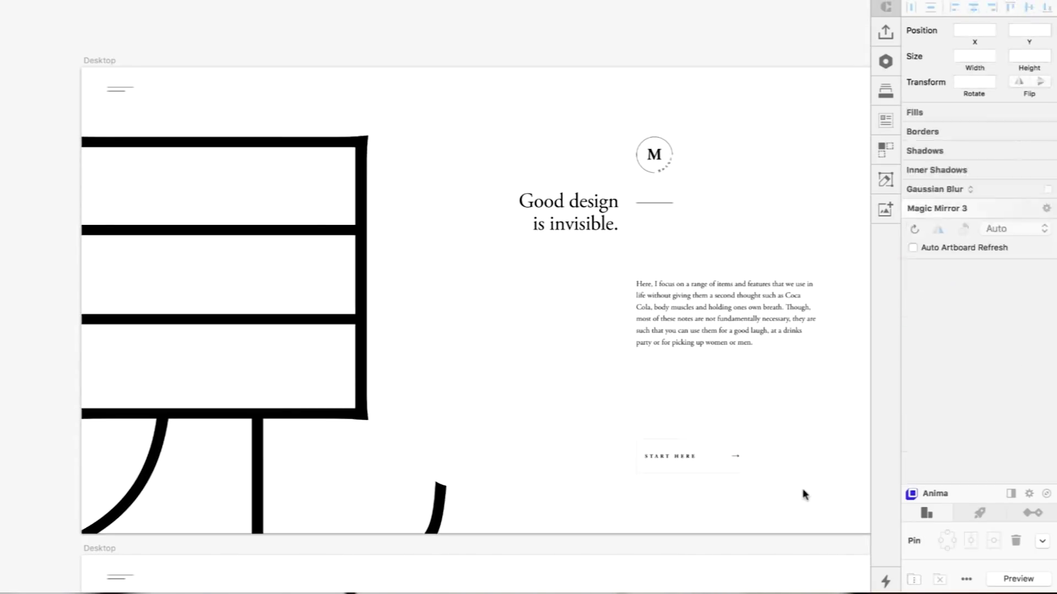
pyautogui.scroll(3, 662, 479)
pyautogui.click(726, 460)
pyautogui.click(803, 445)
pyautogui.scroll(-3, 801, 441)
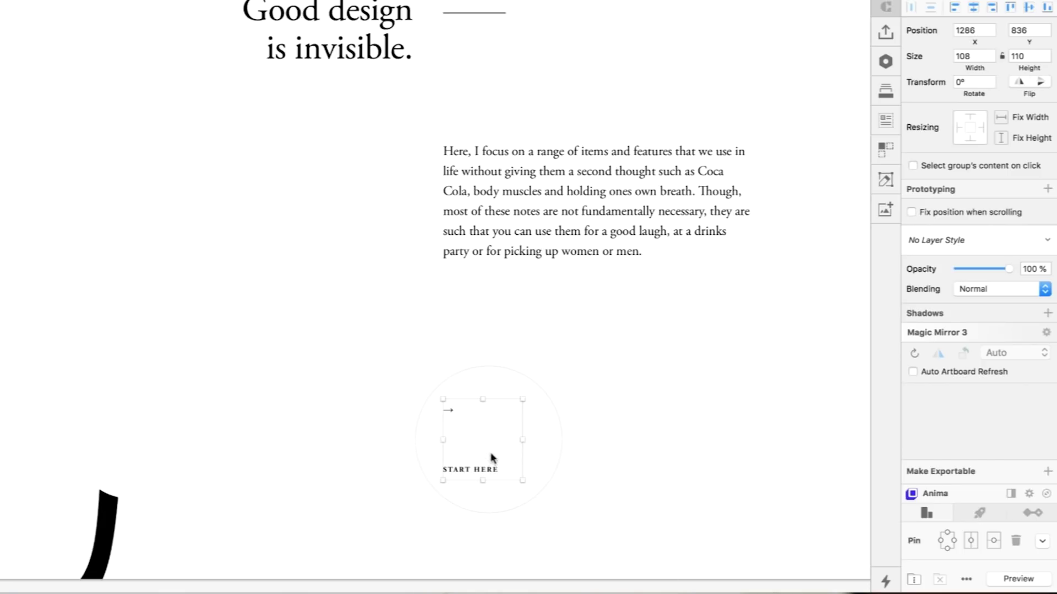
# - Make START HERE a 200 × 200 circle, radius 100, holding the arrow above the label
pyautogui.press('Escape')
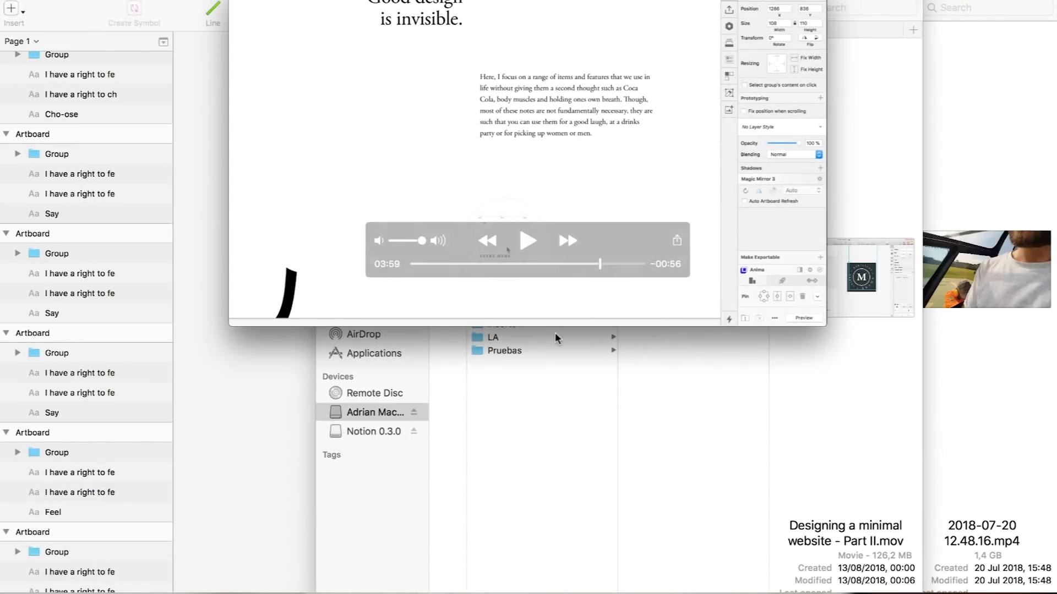
pyautogui.moveTo(556, 326); pyautogui.dragTo(582, 593)
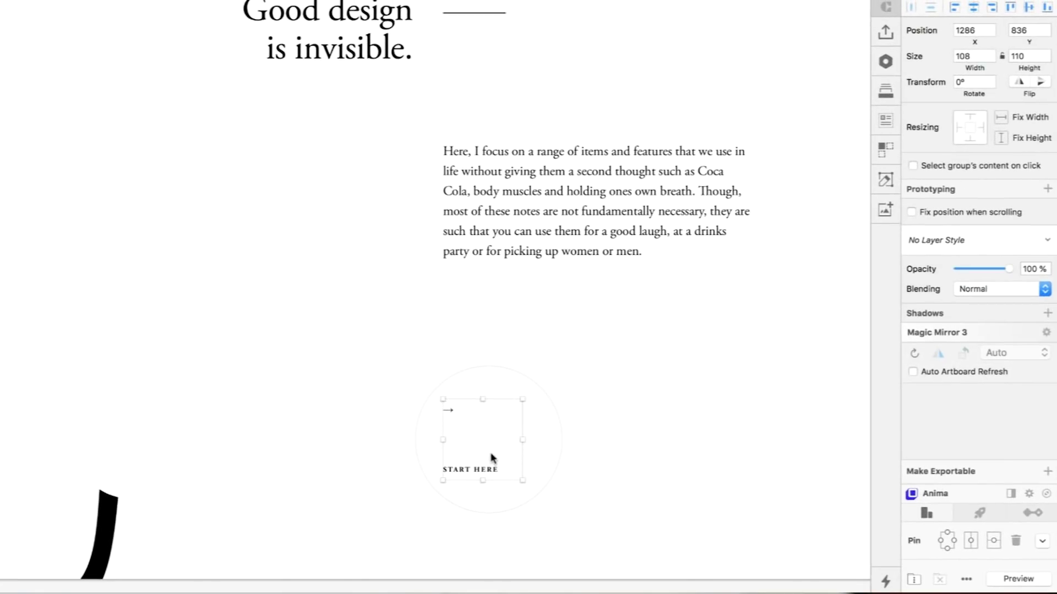
pyautogui.moveTo(561, 545)
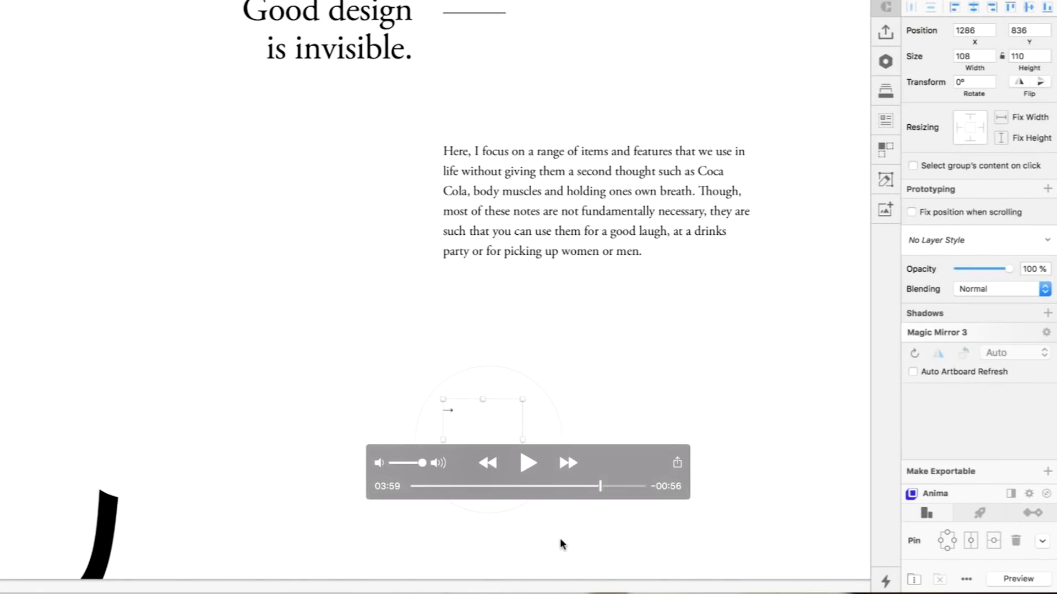
pyautogui.press('space')
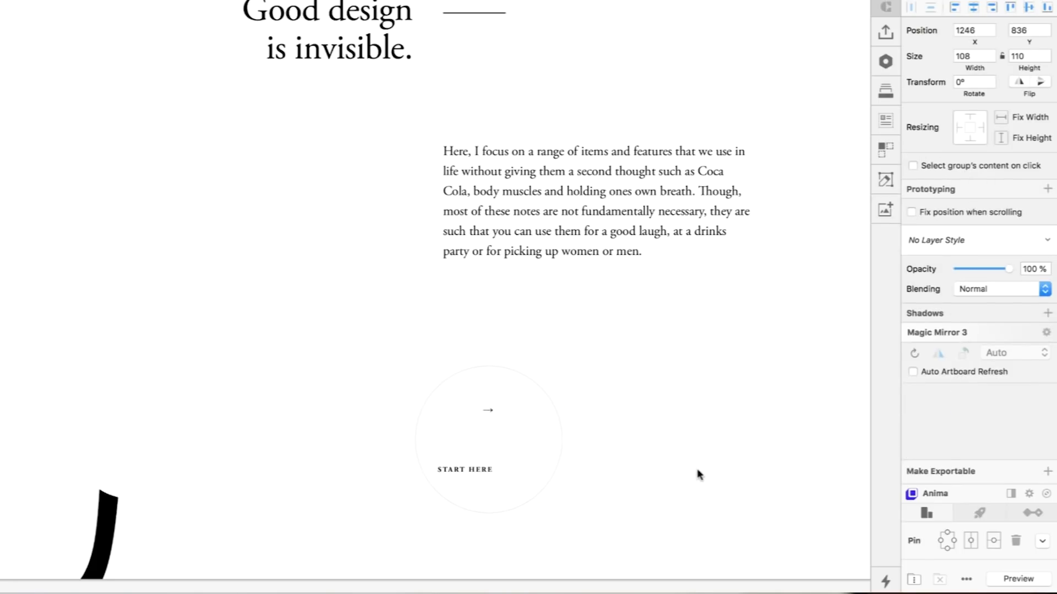
pyautogui.press('space')
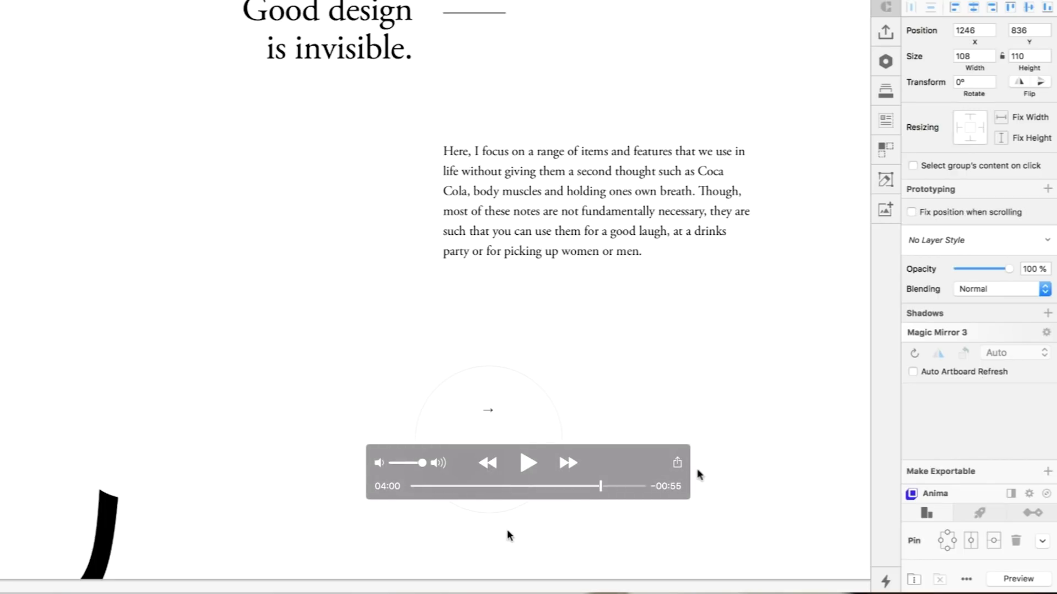
pyautogui.press('space')
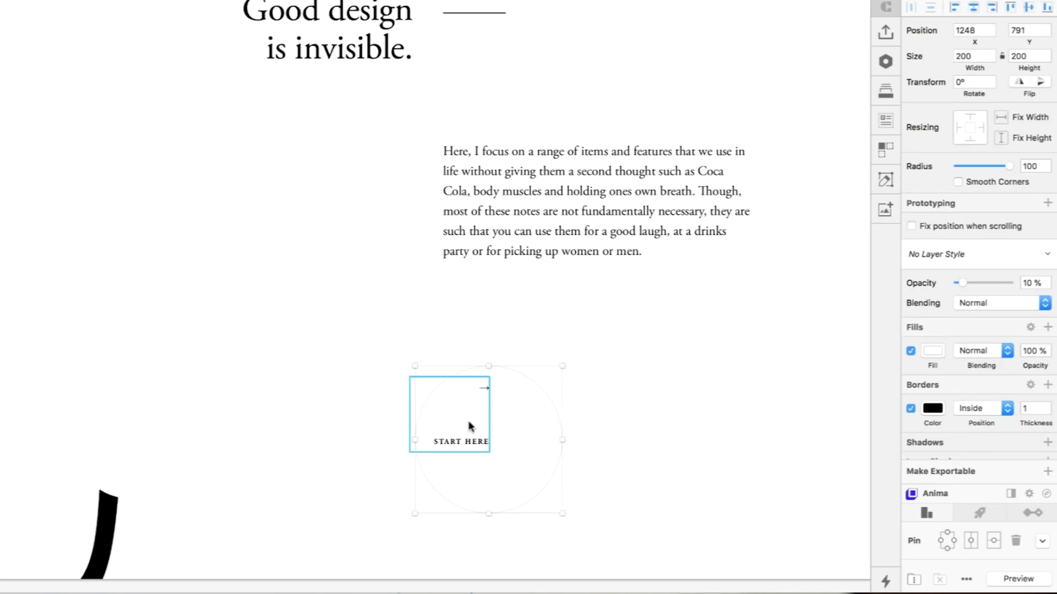
# - Set the faint circle behind START HERE and the arrow to 180 × 180
pyautogui.press('space')
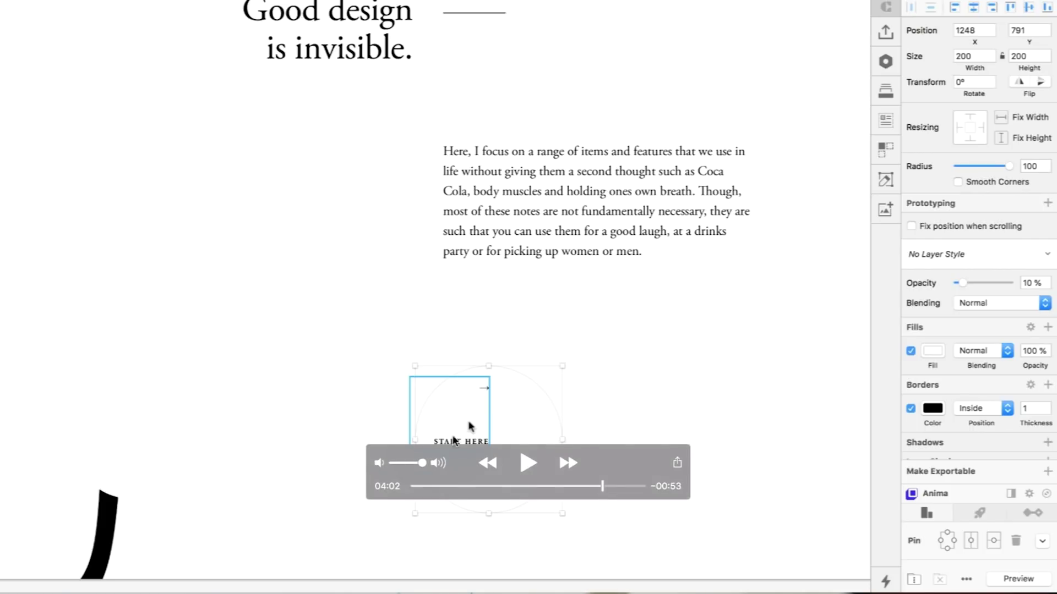
pyautogui.press('space')
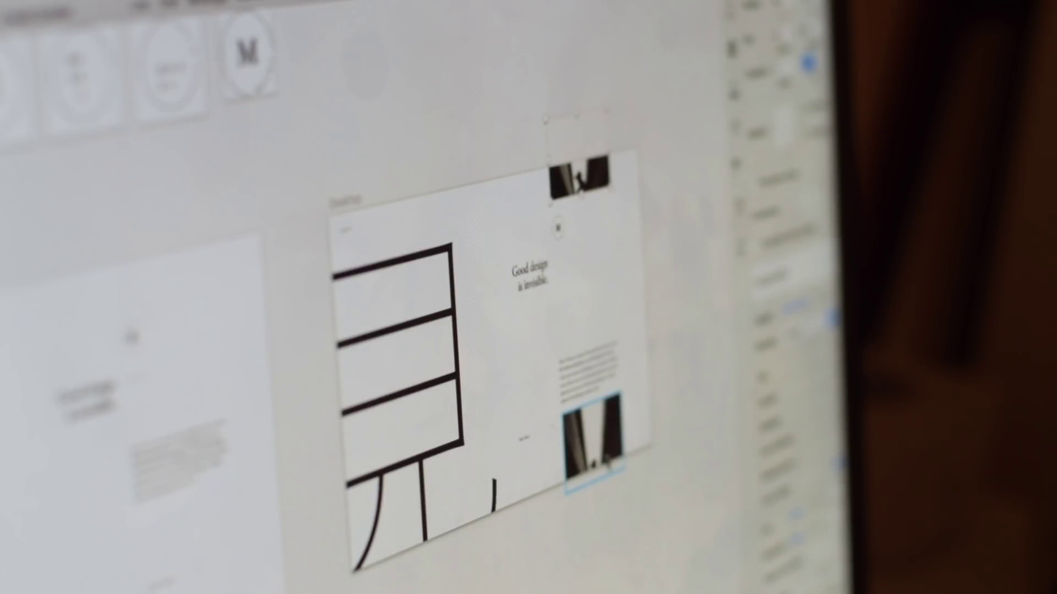
# - Drag the top photo left above the M logo, checking it against the layout grid
pyautogui.moveTo(578, 176); pyautogui.dragTo(514, 193)
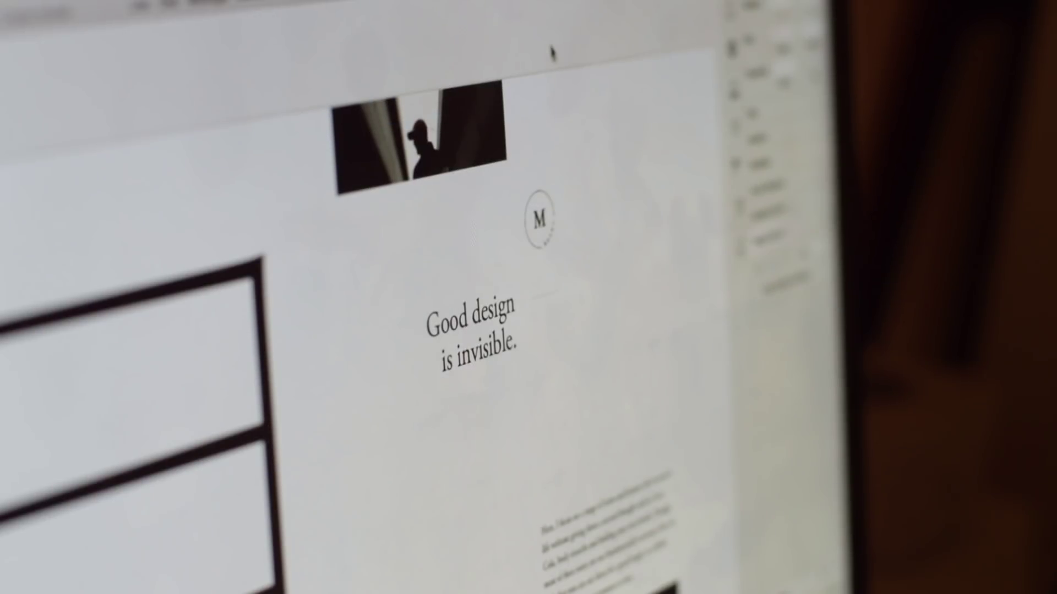
pyautogui.hotkey('ctrl', 'l')
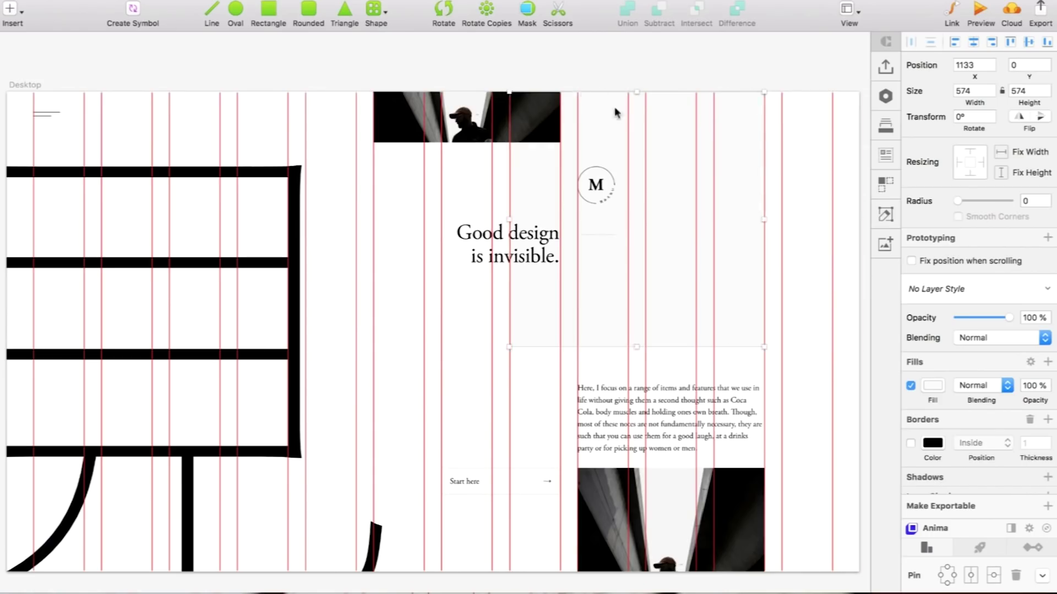
pyautogui.hotkey('ctrl', 'l')
pyautogui.click(414, 121)
# - Clear the selection and pan across the artboard to the top photo and text column
pyautogui.press('Escape')
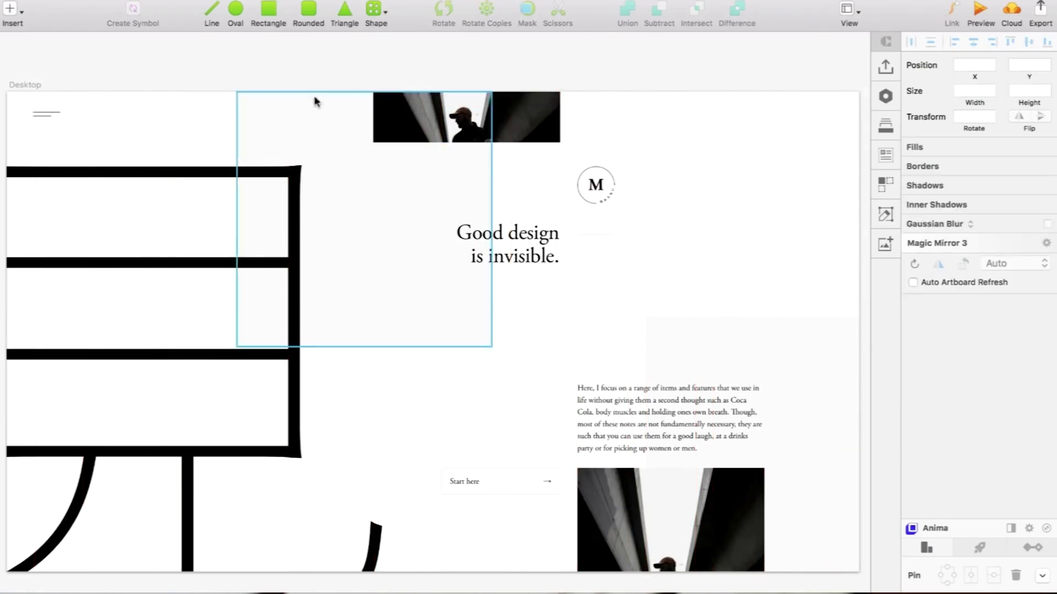
pyautogui.scroll(-10, 314, 64)
pyautogui.scroll(10, 314, 67)
pyautogui.hscroll(1, 314, 68)
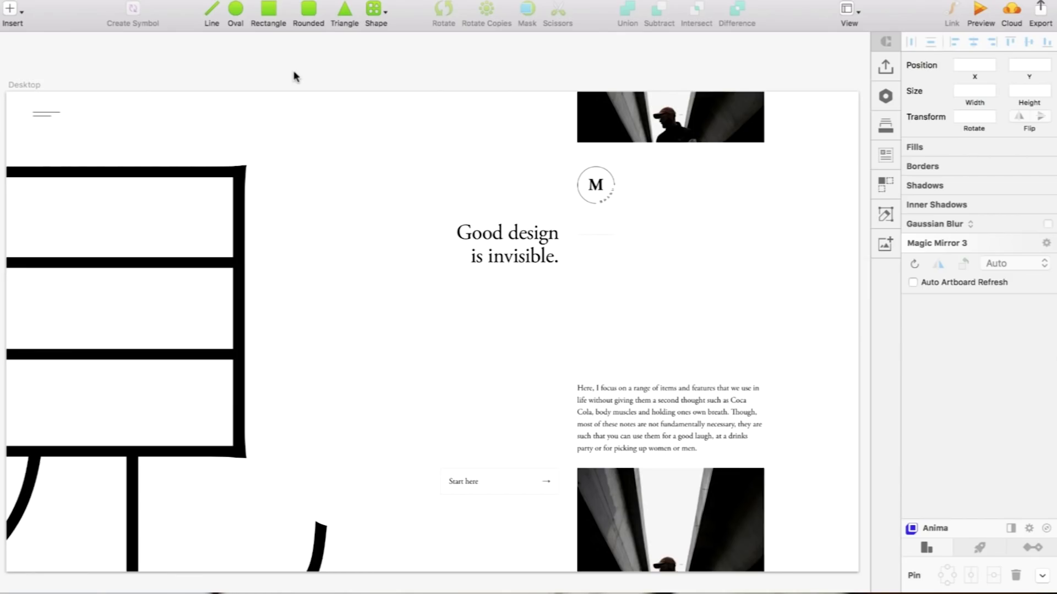
pyautogui.moveTo(538, 379)
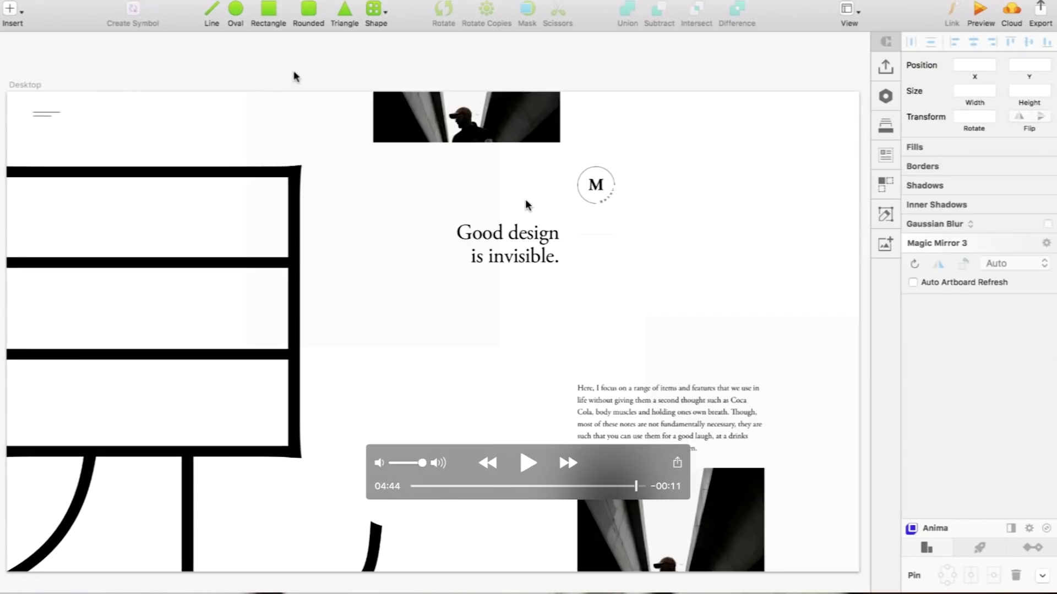
pyautogui.press('space')
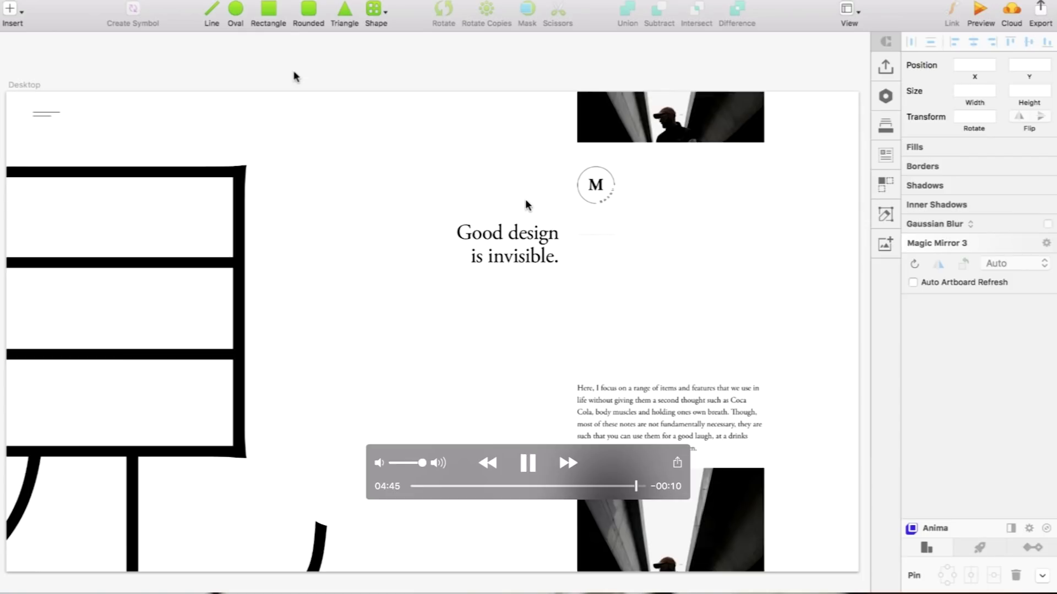